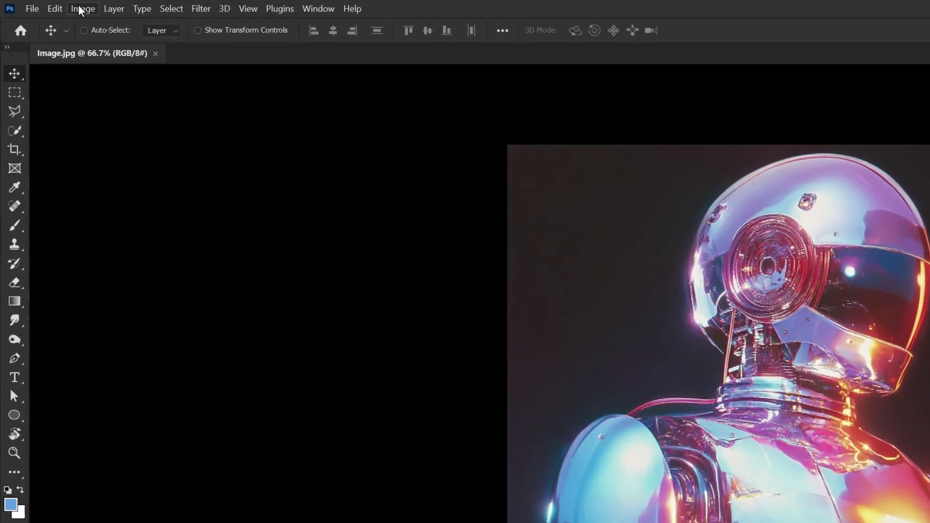
- Rotate the whole robot image 90° clockwise onto its side
{"action": "left_click", "coordinate": [80, 10]}
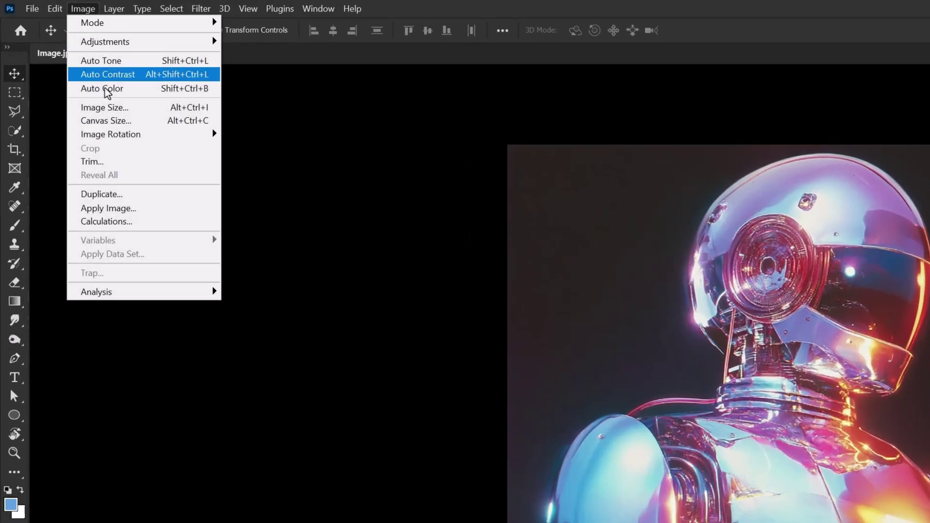
{"action": "mouse_move", "coordinate": [121, 136]}
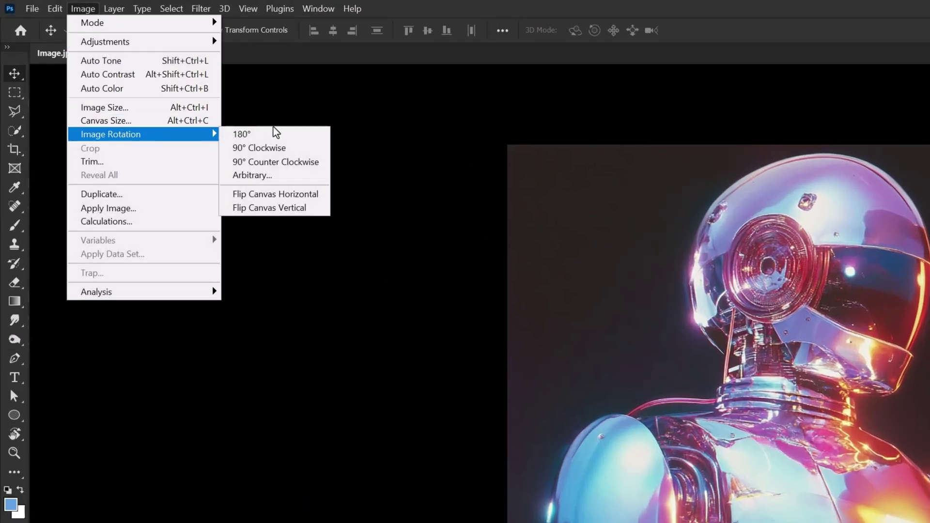
{"action": "left_click", "coordinate": [292, 151]}
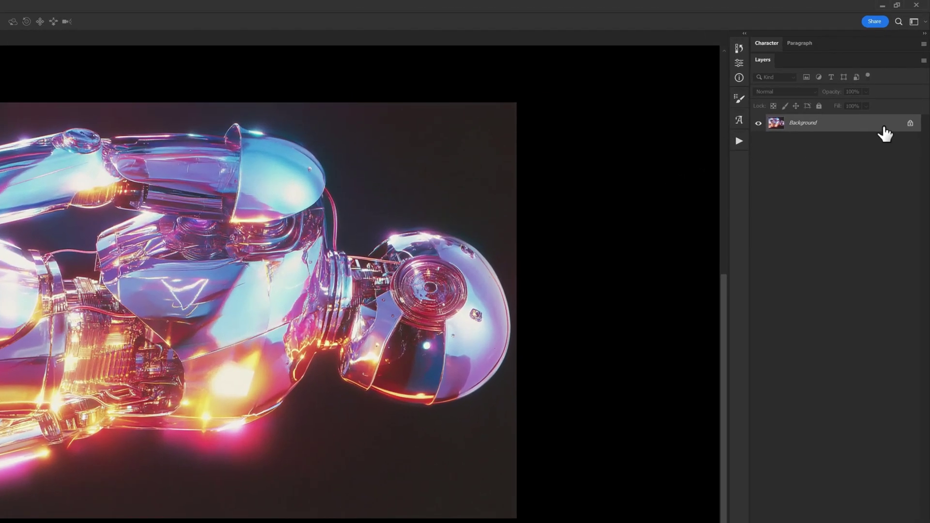
- Duplicate the Background layer, accepting the default copy name
{"action": "right_click", "coordinate": [897, 87]}
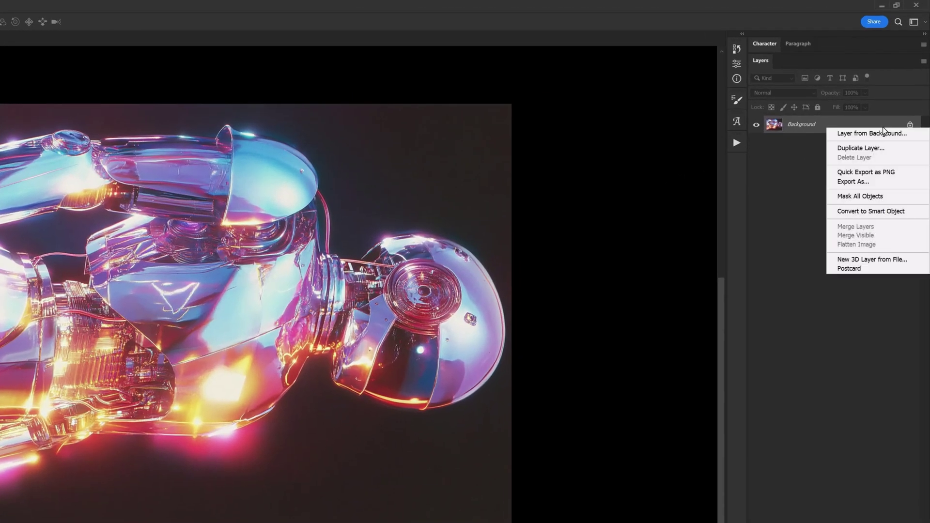
{"action": "left_click", "coordinate": [861, 148]}
{"action": "left_click", "coordinate": [347, 217]}
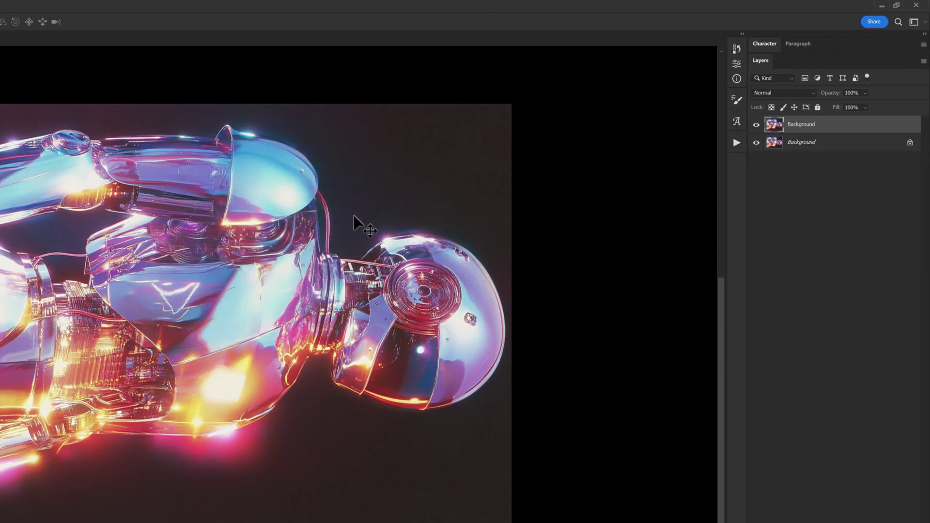
{"action": "left_click", "coordinate": [756, 124]}
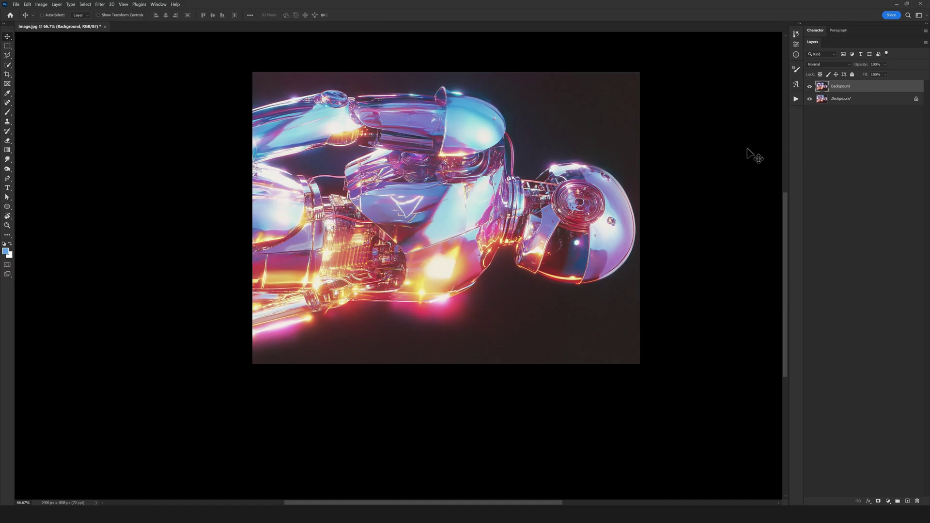
- Apply Wind to the top copy using the Stagger method from the right, checking the preview
{"action": "left_click", "coordinate": [98, 4]}
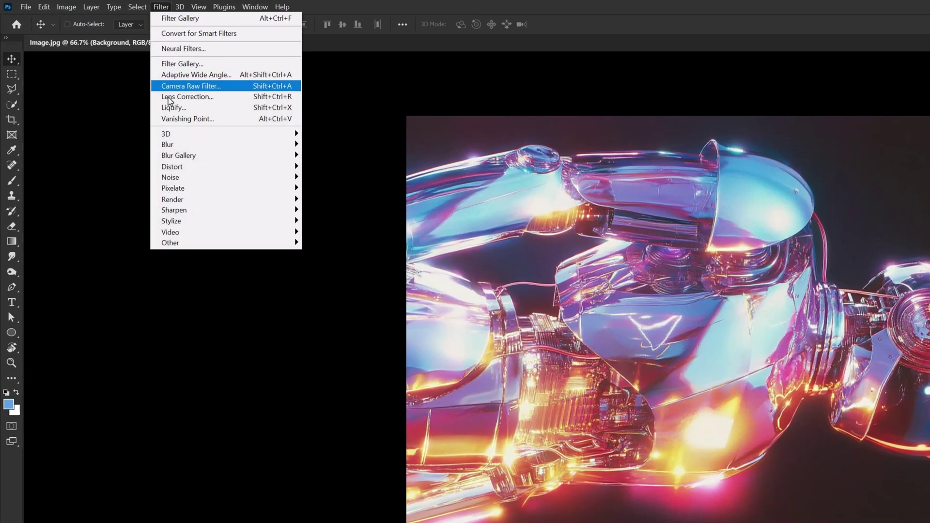
{"action": "mouse_move", "coordinate": [171, 227]}
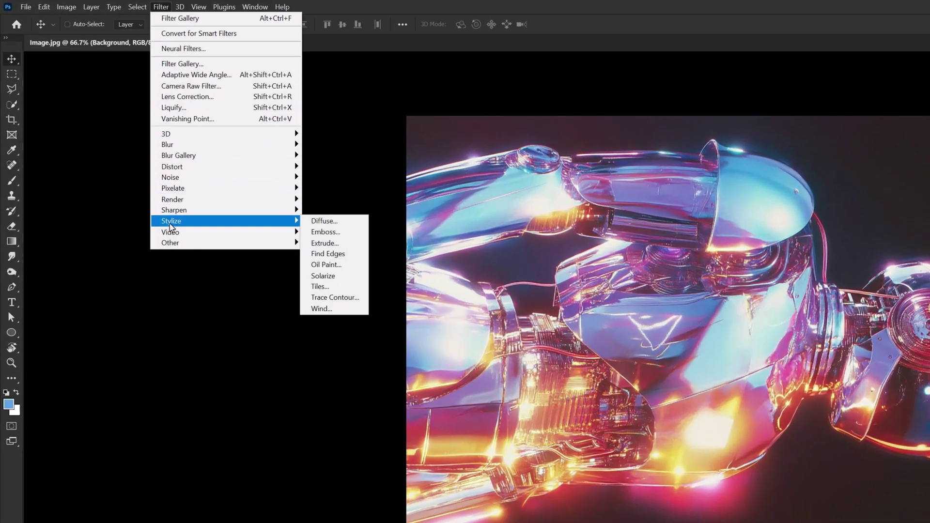
{"action": "left_click", "coordinate": [339, 310]}
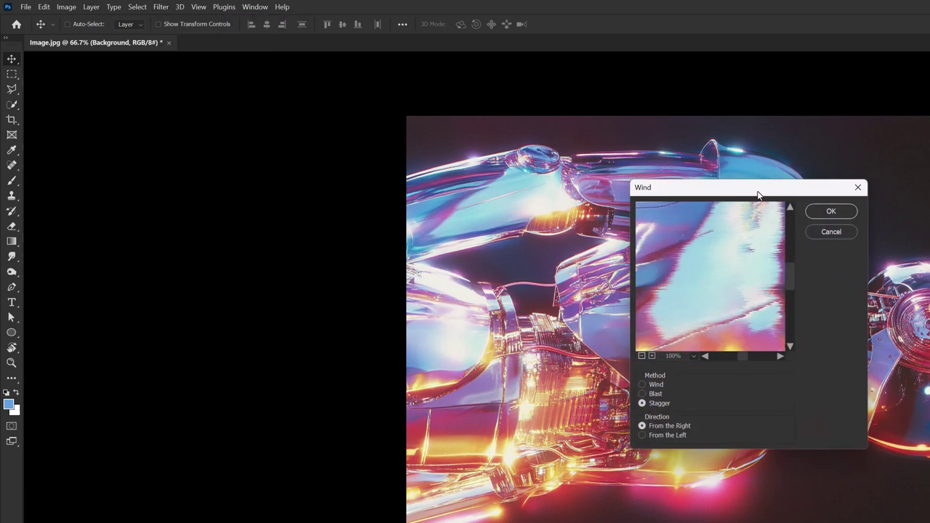
{"action": "left_click_drag", "start_coordinate": [755, 191], "coordinate": [684, 271]}
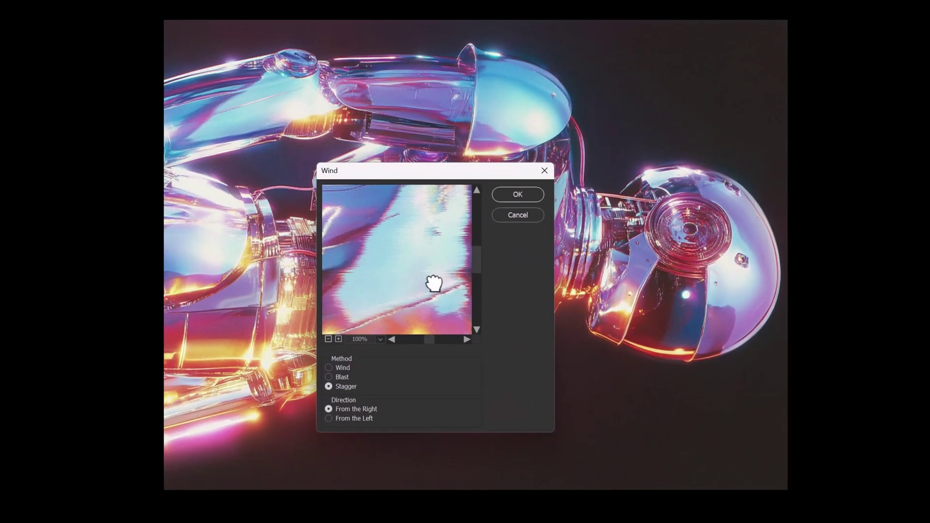
{"action": "mouse_move", "coordinate": [431, 280]}
{"action": "left_mouse_down"}
{"action": "mouse_move", "coordinate": [394, 266]}
{"action": "mouse_move", "coordinate": [363, 274]}
{"action": "mouse_move", "coordinate": [418, 275]}
{"action": "left_mouse_up"}
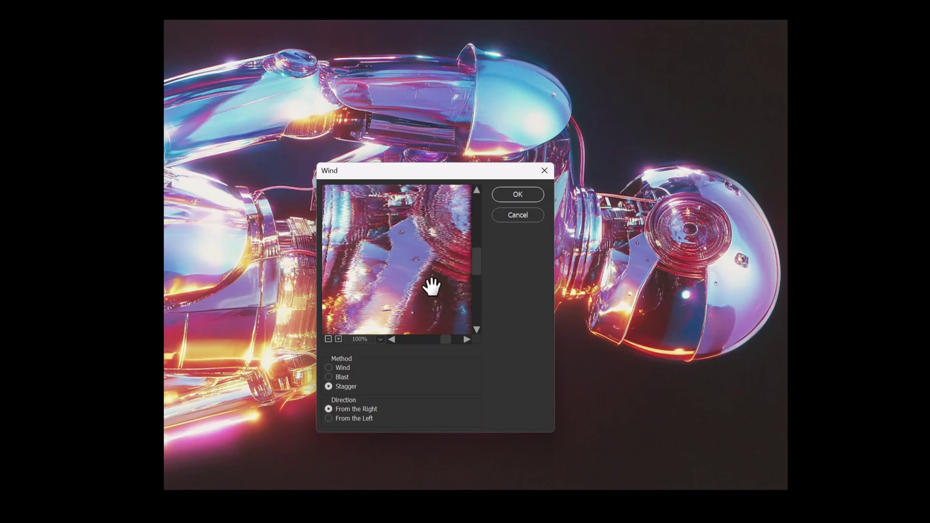
{"action": "left_click", "coordinate": [338, 339]}
{"action": "left_click", "coordinate": [338, 339]}
{"action": "left_click", "coordinate": [338, 339]}
{"action": "left_click_drag", "start_coordinate": [415, 270], "coordinate": [417, 328]}
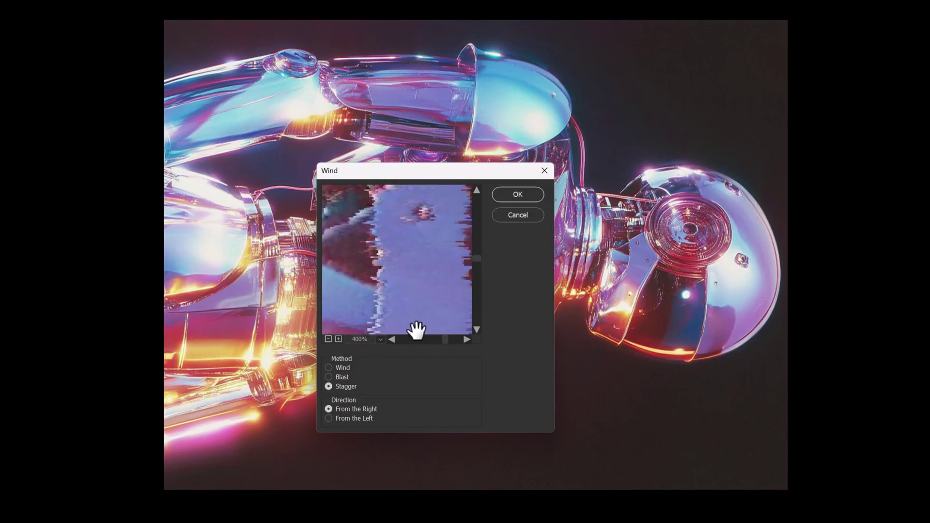
{"action": "left_click", "coordinate": [328, 341]}
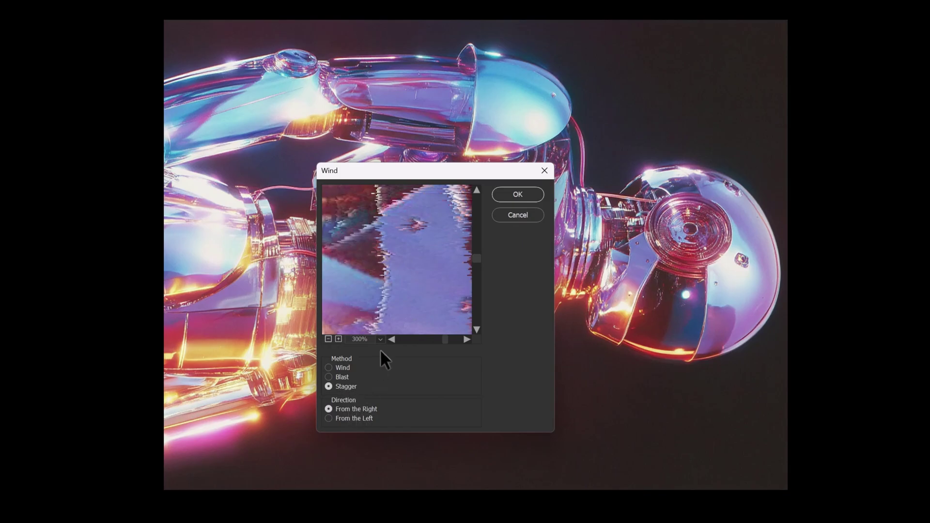
{"action": "left_click_drag", "start_coordinate": [420, 306], "coordinate": [367, 367]}
{"action": "left_click_drag", "start_coordinate": [448, 274], "coordinate": [436, 280]}
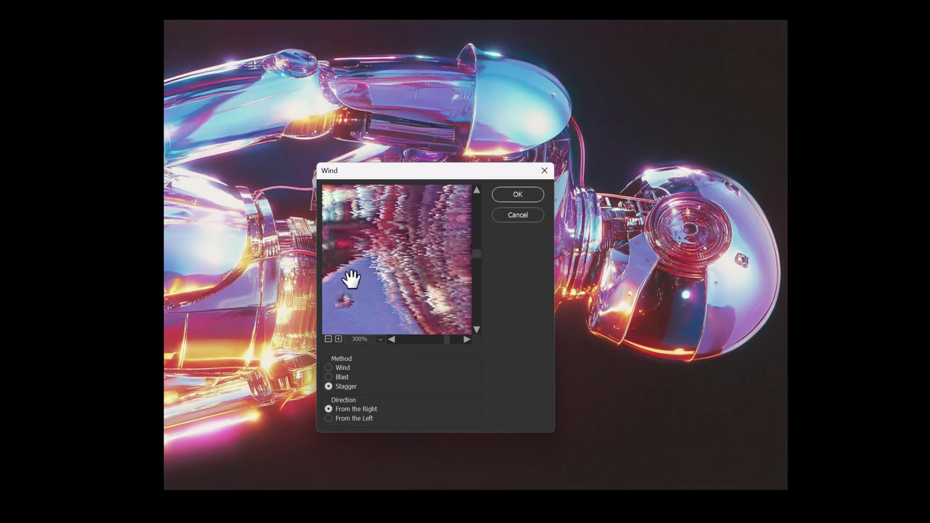
{"action": "left_click", "coordinate": [517, 194]}
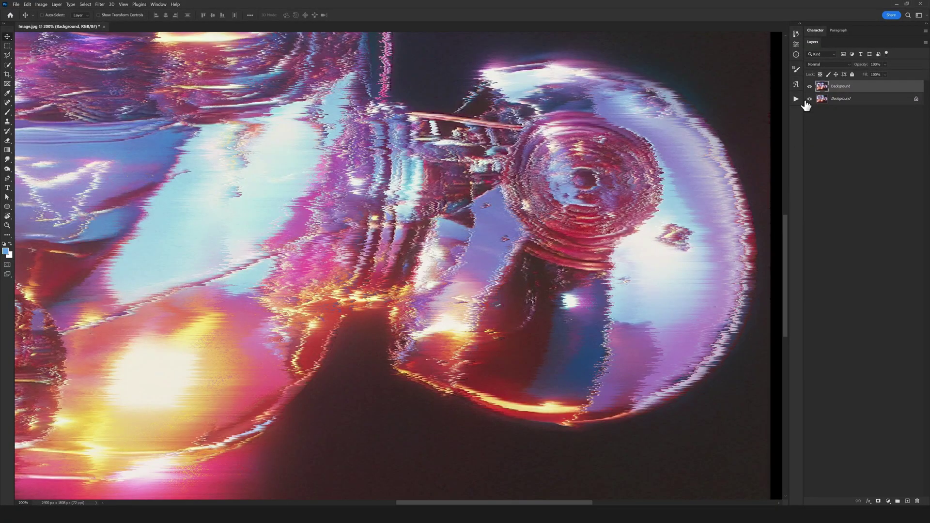
- Toggle the Wind copy's visibility to compare it with the original robot
{"action": "left_click", "coordinate": [809, 86]}
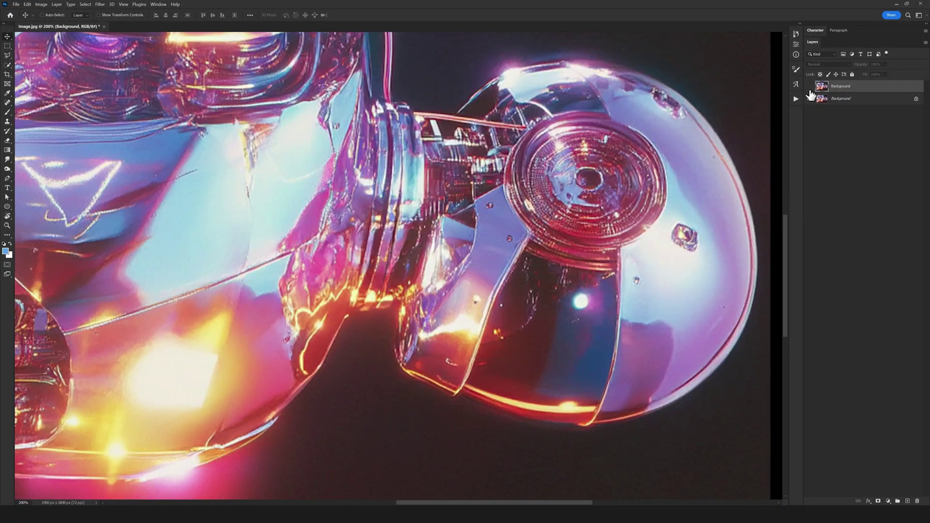
{"action": "left_click", "coordinate": [809, 86]}
{"action": "left_click", "coordinate": [809, 86]}
{"action": "left_click", "coordinate": [809, 86]}
{"action": "scroll", "coordinate": [426, 204], "scroll_direction": "down", "scroll_amount": 2}
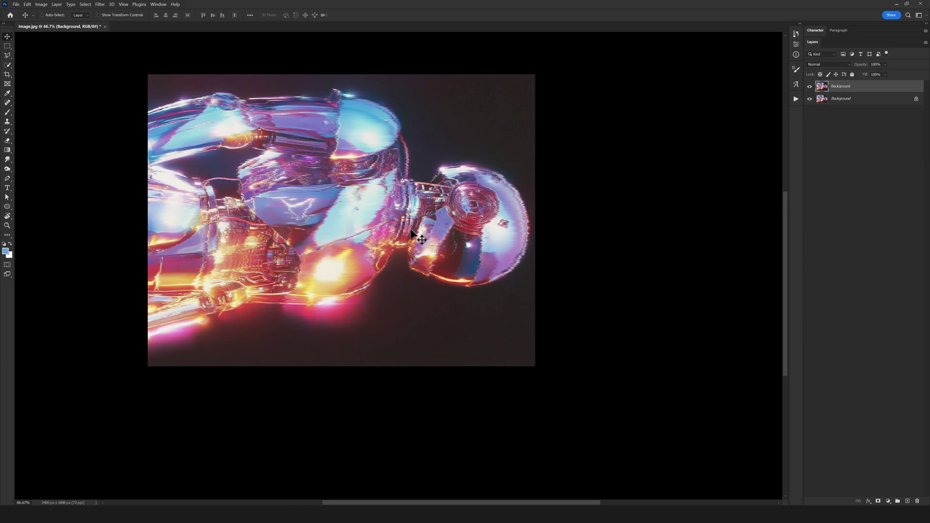
- Reapply the Wind filter from the Filter menu to add more streaks
{"action": "left_click", "coordinate": [100, 4]}
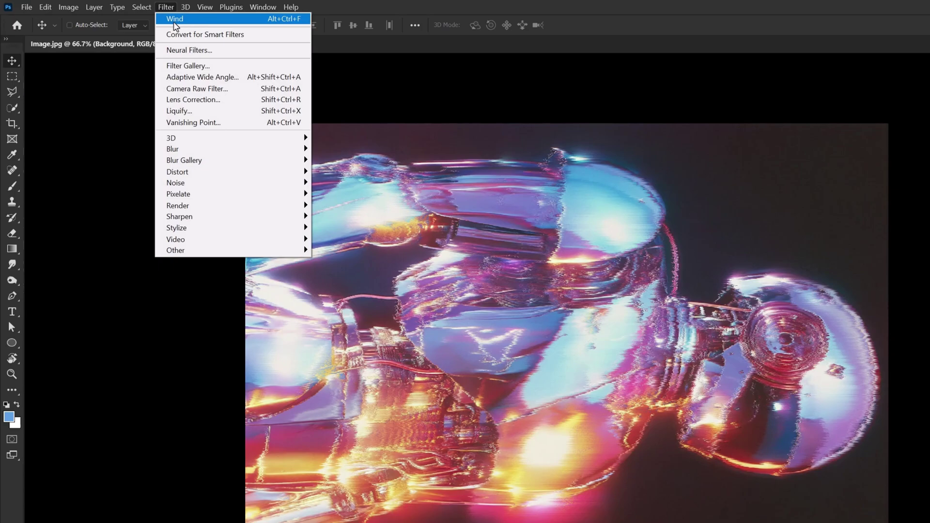
{"action": "left_click", "coordinate": [175, 19]}
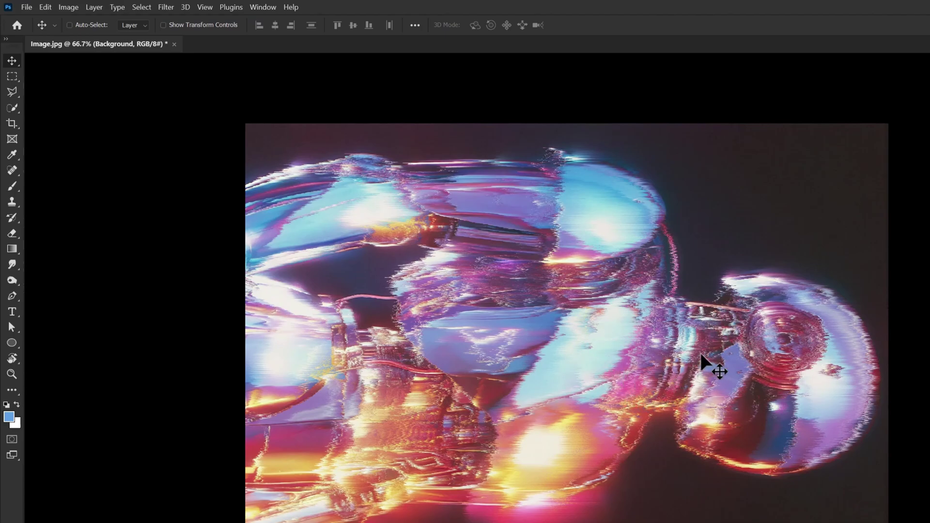
{"action": "scroll", "coordinate": [717, 362], "scroll_direction": "up", "scroll_amount": 1}
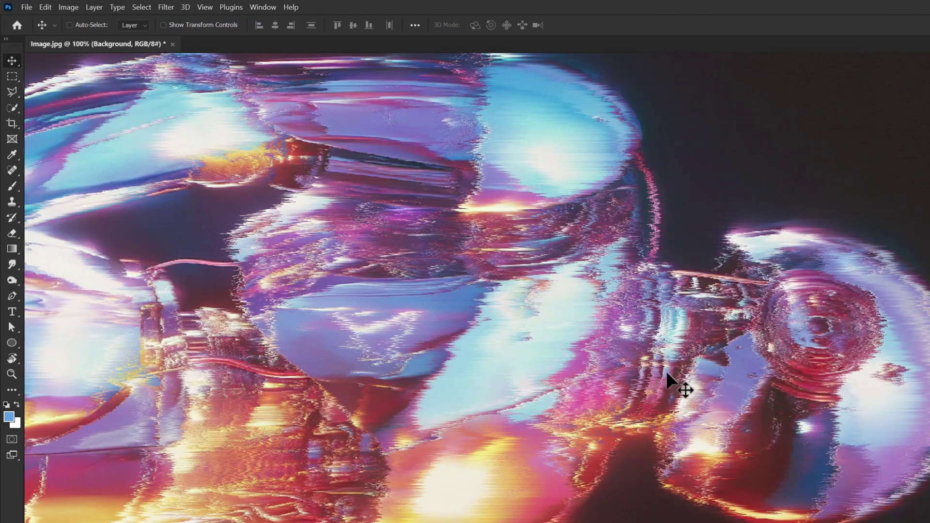
{"action": "left_click", "coordinate": [165, 7]}
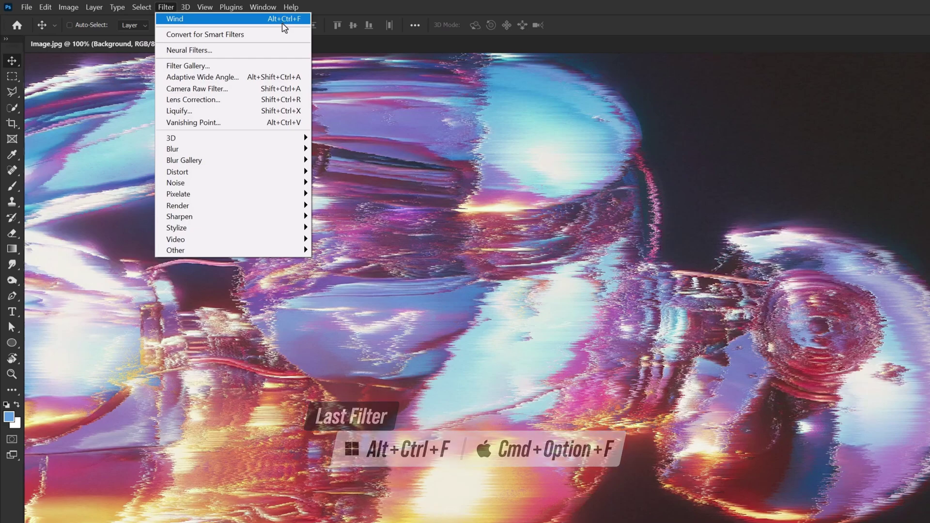
{"action": "left_click", "coordinate": [470, 233]}
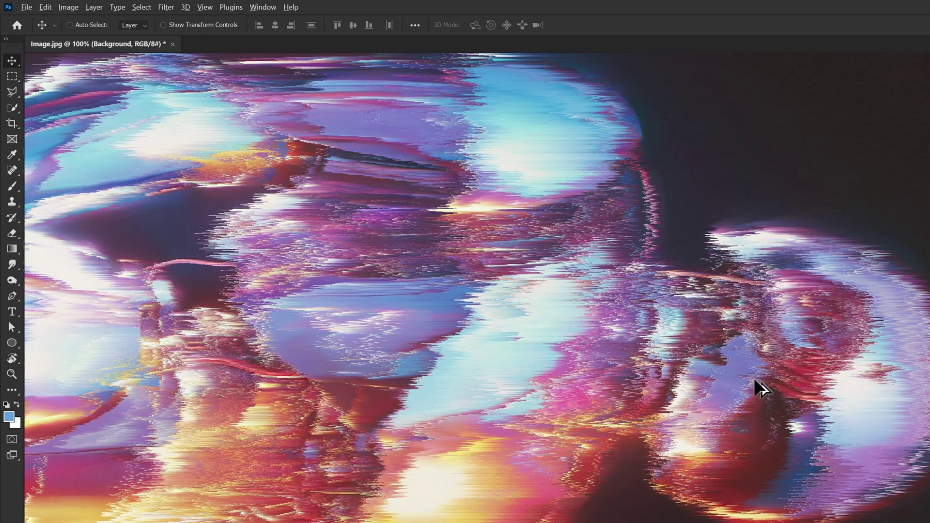
{"action": "scroll", "coordinate": [754, 380], "scroll_direction": "up", "scroll_amount": 1}
- Reapply Wind three more times with Ctrl+Alt+F, then zoom out to 66.7%
{"action": "key", "text": "ctrl+alt+f"}
{"action": "key", "text": "ctrl+alt+f"}
{"action": "key", "text": "ctrl+alt+f"}
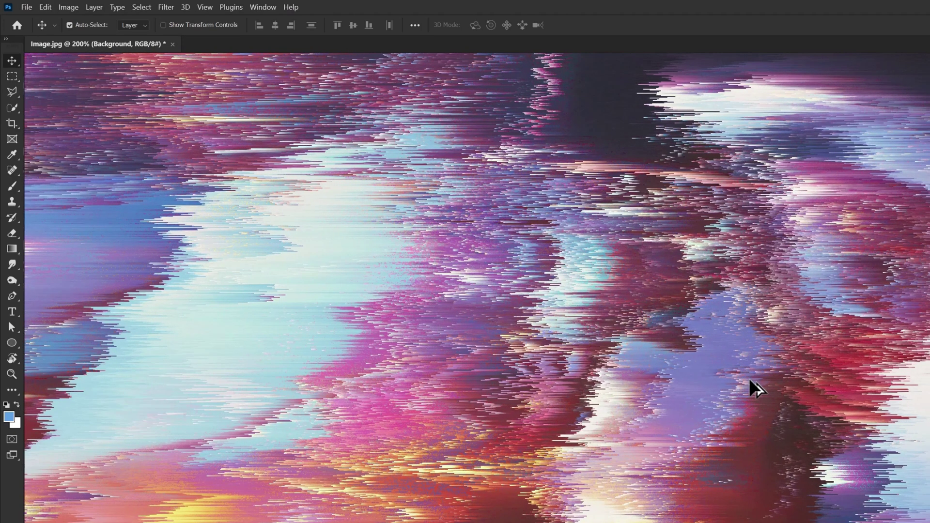
{"action": "key", "text": "ctrl+alt+f"}
{"action": "key", "text": "ctrl+alt+f"}
{"action": "key", "text": "ctrl+alt+f"}
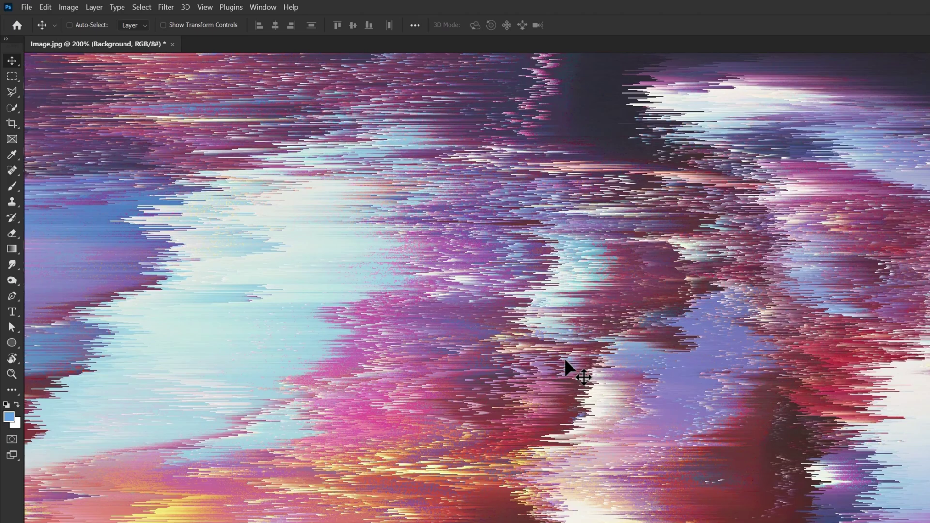
{"action": "scroll", "coordinate": [570, 362], "scroll_direction": "up", "scroll_amount": 1}
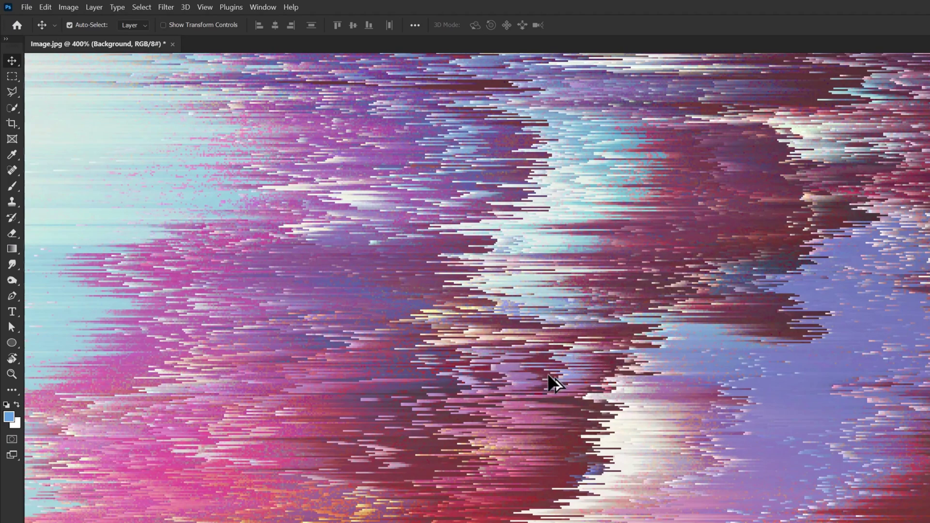
{"action": "key", "text": "ctrl+alt+f"}
{"action": "key", "text": "ctrl+alt+f"}
{"action": "key", "text": "ctrl+alt+f"}
{"action": "scroll", "coordinate": [626, 365], "scroll_direction": "down", "scroll_amount": 1}
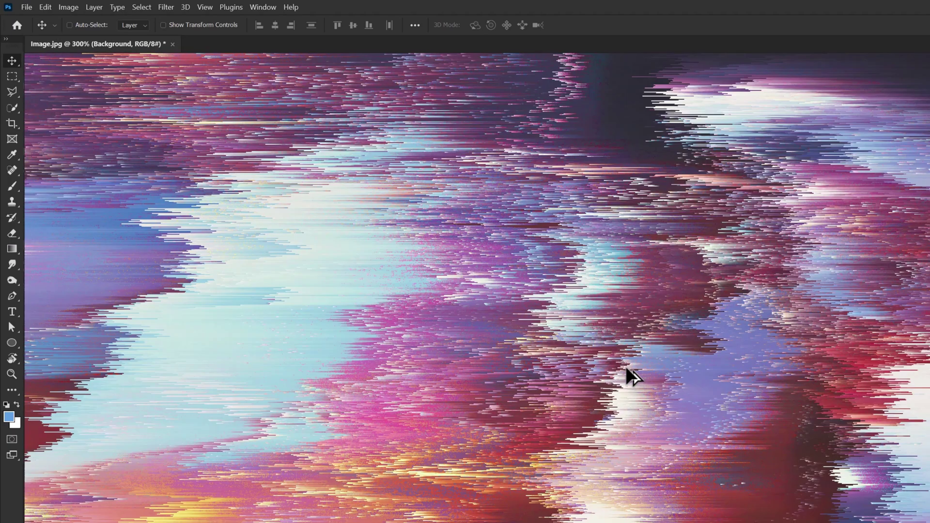
{"action": "scroll", "coordinate": [625, 365], "scroll_direction": "down", "scroll_amount": 3}
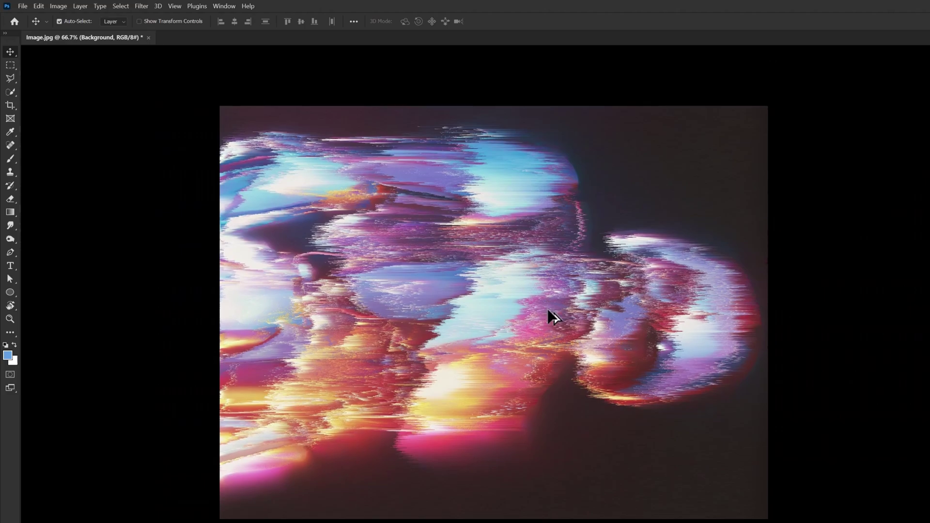
{"action": "key", "text": "ctrl"}
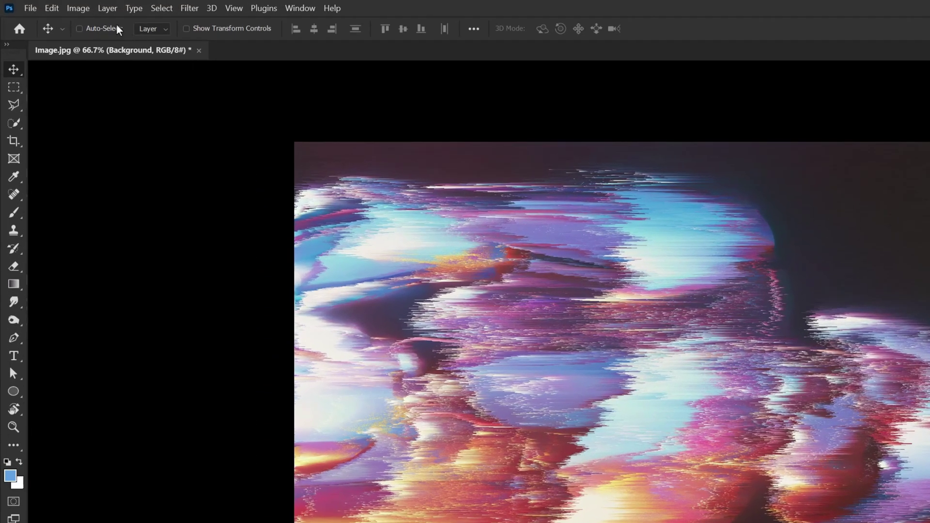
- Rotate the image 90° counter-clockwise so the robot stands upright again
{"action": "left_click", "coordinate": [58, 6]}
{"action": "mouse_move", "coordinate": [108, 129]}
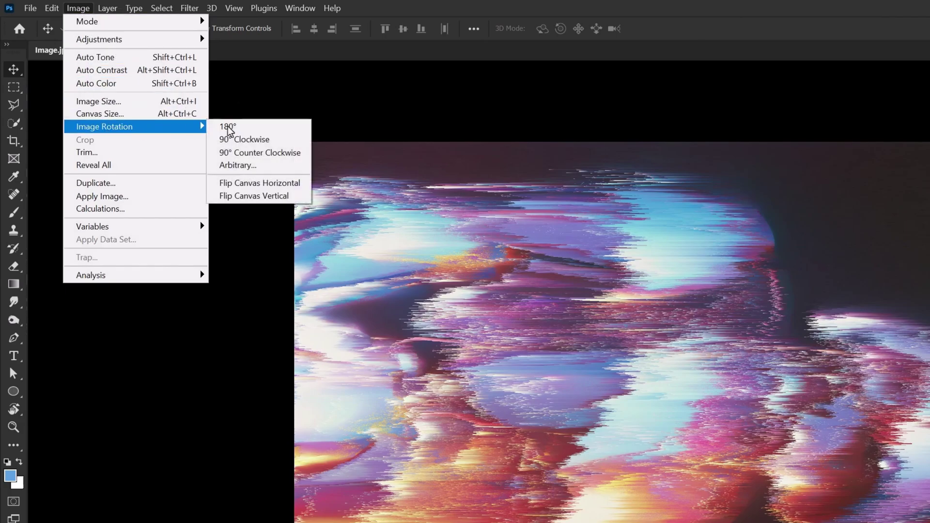
{"action": "left_click", "coordinate": [248, 153]}
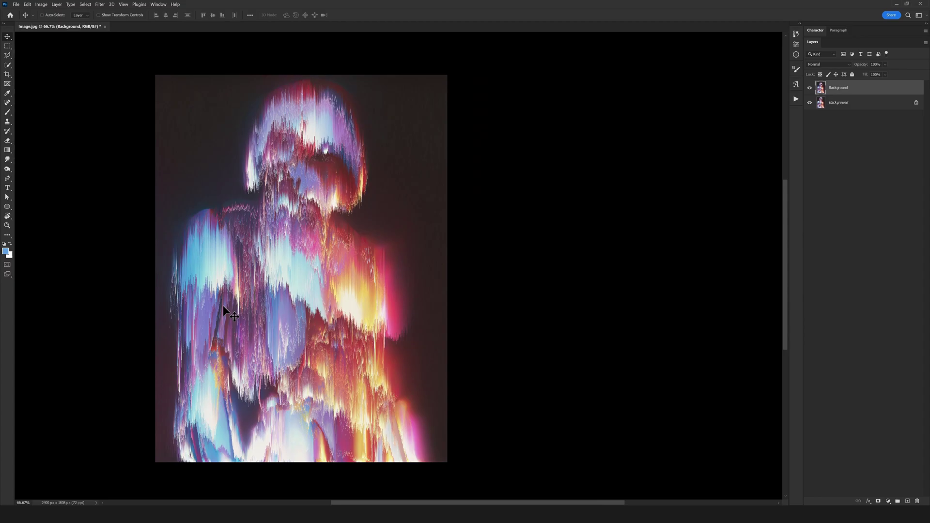
- Compare the glitch layer against the original robot, then view the image at 100%
{"action": "left_click", "coordinate": [810, 89]}
{"action": "left_click", "coordinate": [812, 91]}
{"action": "left_click", "coordinate": [812, 90]}
{"action": "left_click", "coordinate": [812, 91]}
{"action": "left_click", "coordinate": [812, 90]}
{"action": "left_click", "coordinate": [812, 91]}
{"action": "left_click", "coordinate": [812, 90]}
{"action": "left_click", "coordinate": [812, 91]}
{"action": "left_click", "coordinate": [811, 90]}
{"action": "left_click", "coordinate": [812, 91]}
{"action": "key", "text": "ctrl+1"}
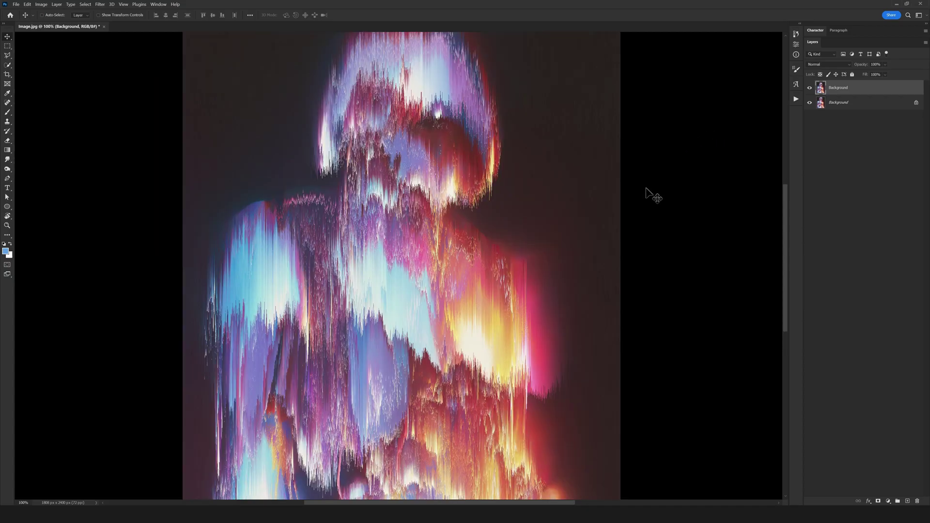
{"action": "left_click_drag", "start_coordinate": [494, 188], "coordinate": [463, 215]}
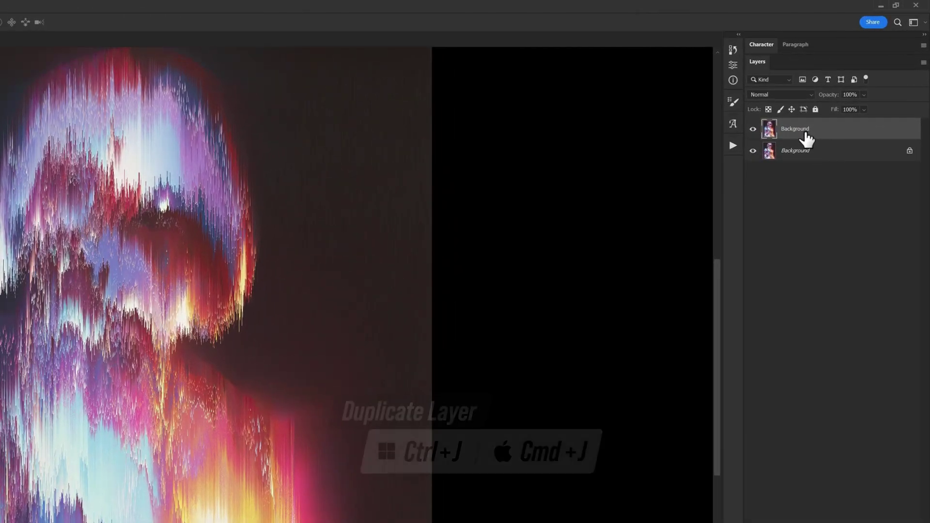
- Duplicate the glitch layer with Ctrl+J and rename the copies '1' and '2'
{"action": "key", "text": "ctrl+j"}
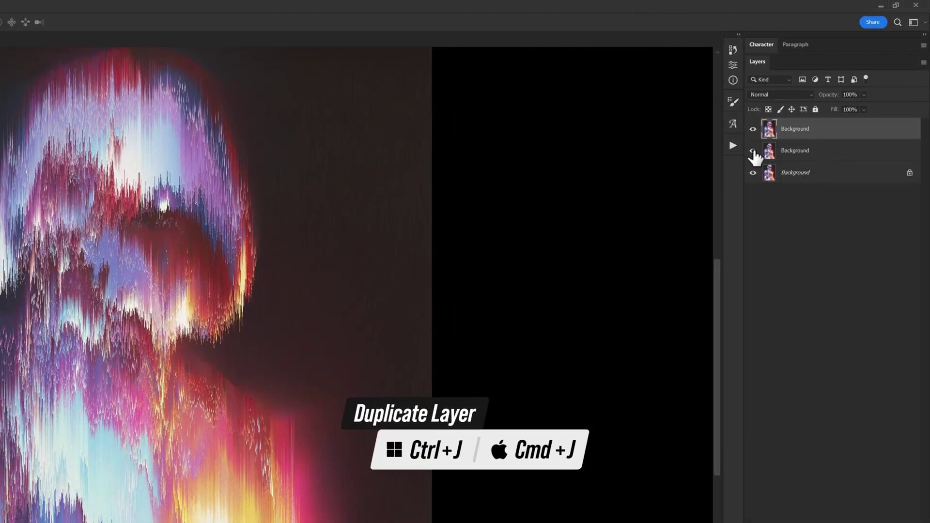
{"action": "left_click", "coordinate": [795, 152]}
{"action": "double_click", "coordinate": [795, 150]}
{"action": "type", "text": "1"}
{"action": "double_click", "coordinate": [804, 129]}
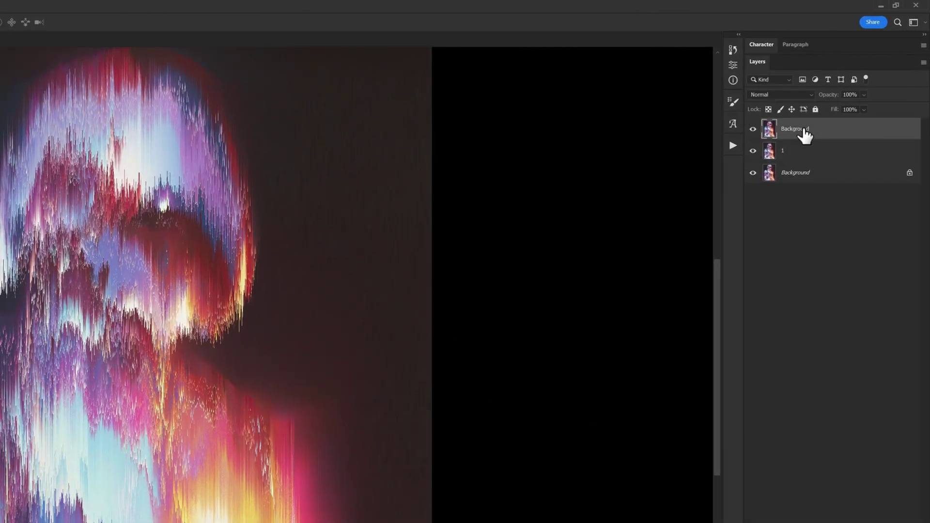
{"action": "type", "text": "2"}
{"action": "key", "text": "Return"}
{"action": "left_click", "coordinate": [754, 129]}
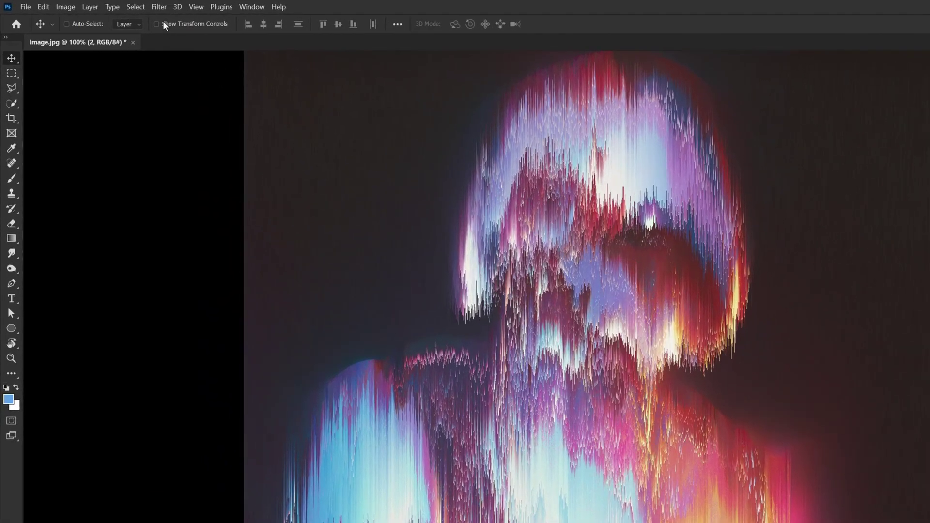
- Apply Glowing Edges to layer 2 with Width 1, Brightness 4, Smoothness 1
{"action": "left_click", "coordinate": [143, 6]}
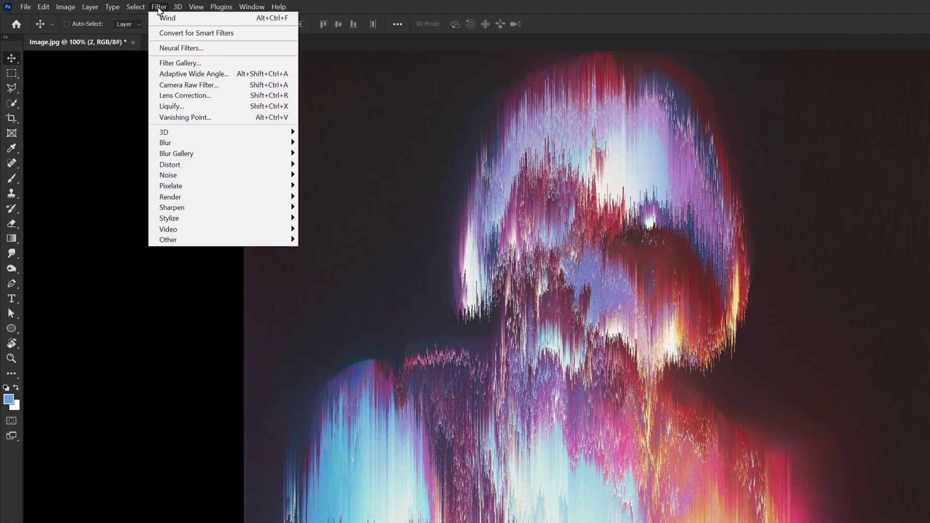
{"action": "left_click", "coordinate": [191, 67]}
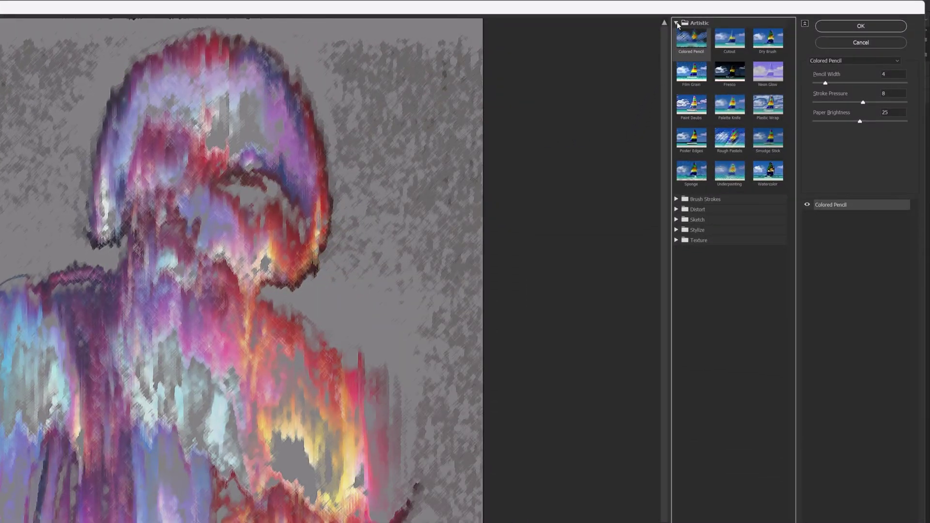
{"action": "left_click", "coordinate": [676, 22]}
{"action": "left_click", "coordinate": [697, 65]}
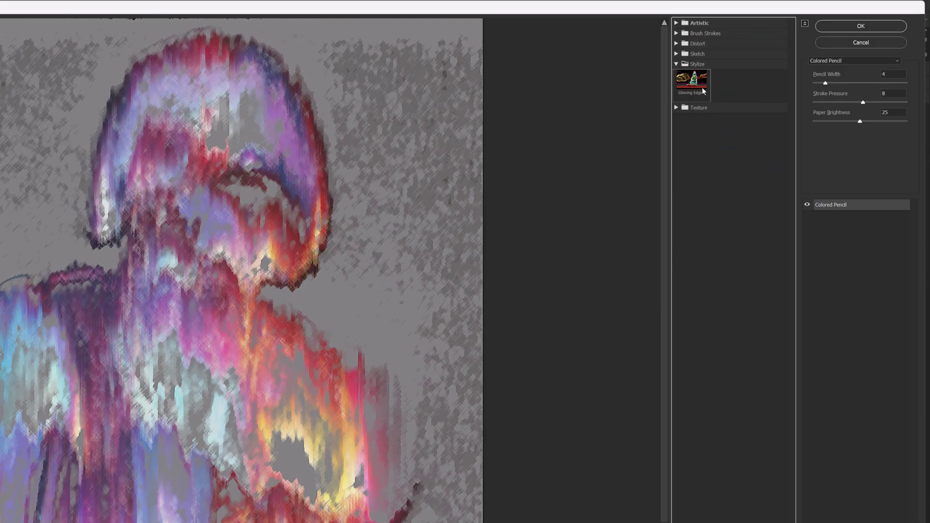
{"action": "left_click", "coordinate": [693, 81]}
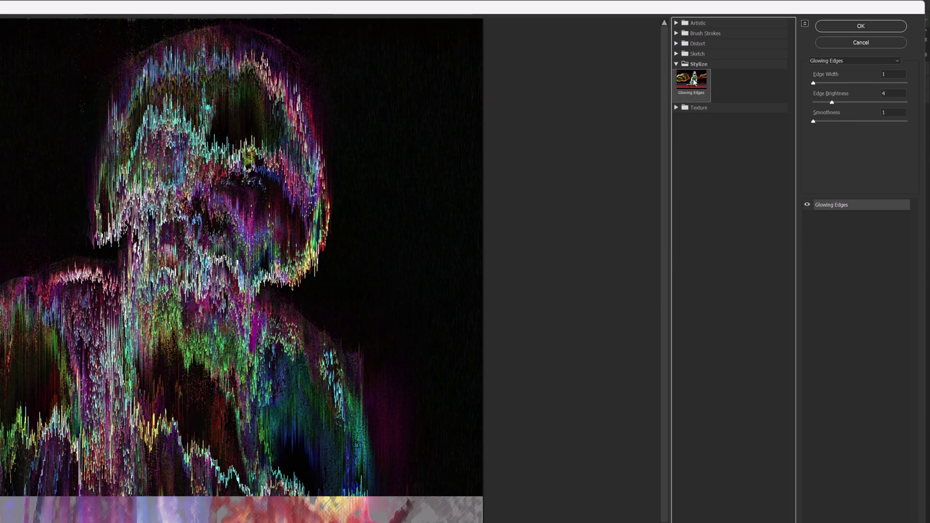
{"action": "left_click_drag", "start_coordinate": [818, 105], "coordinate": [828, 107]}
{"action": "left_click", "coordinate": [813, 83]}
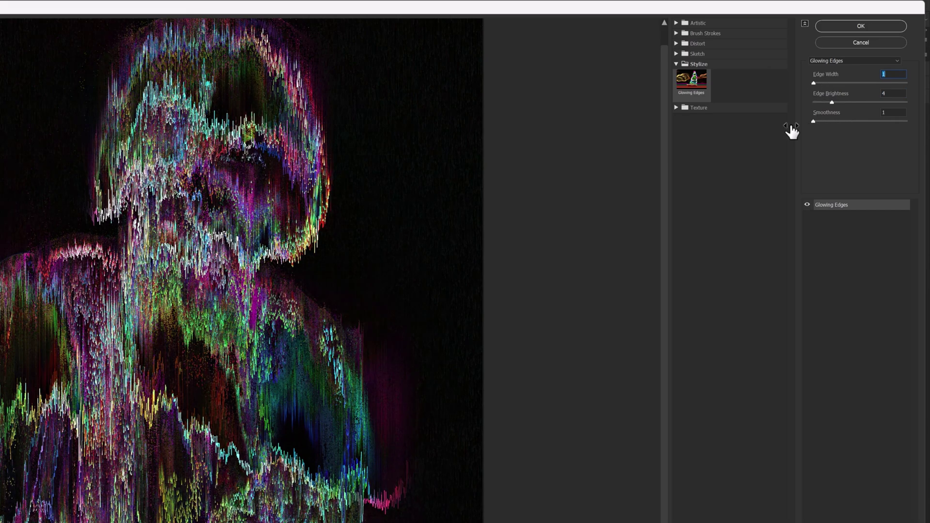
{"action": "left_click", "coordinate": [885, 112]}
{"action": "left_click", "coordinate": [878, 27]}
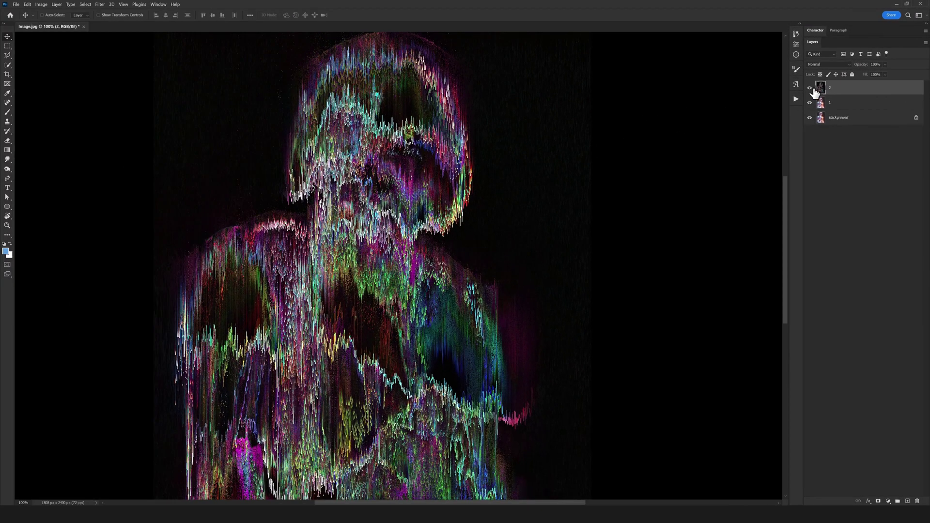
- Set layer 2's blending mode to Lighten
{"action": "left_click", "coordinate": [810, 88]}
{"action": "left_click", "coordinate": [811, 88]}
{"action": "left_click", "coordinate": [810, 88]}
{"action": "left_click", "coordinate": [810, 88]}
{"action": "left_click", "coordinate": [810, 88]}
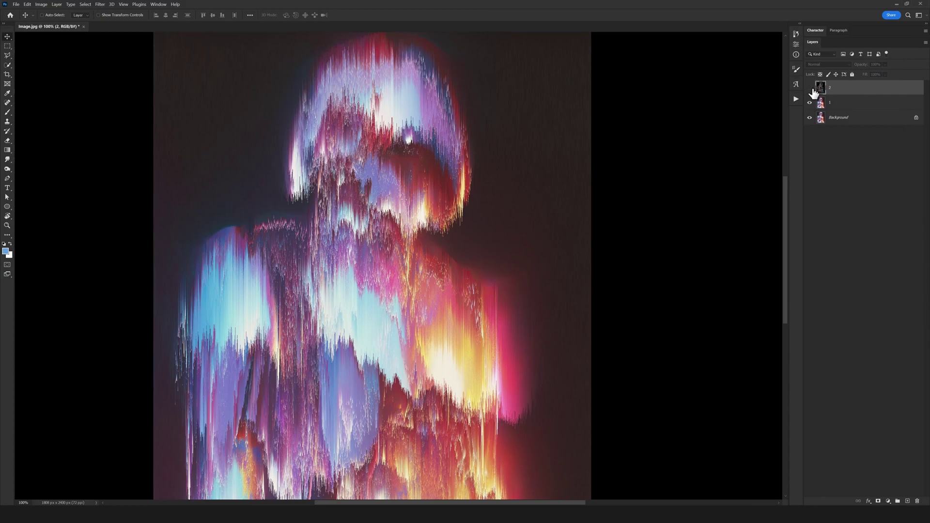
{"action": "left_click", "coordinate": [810, 89]}
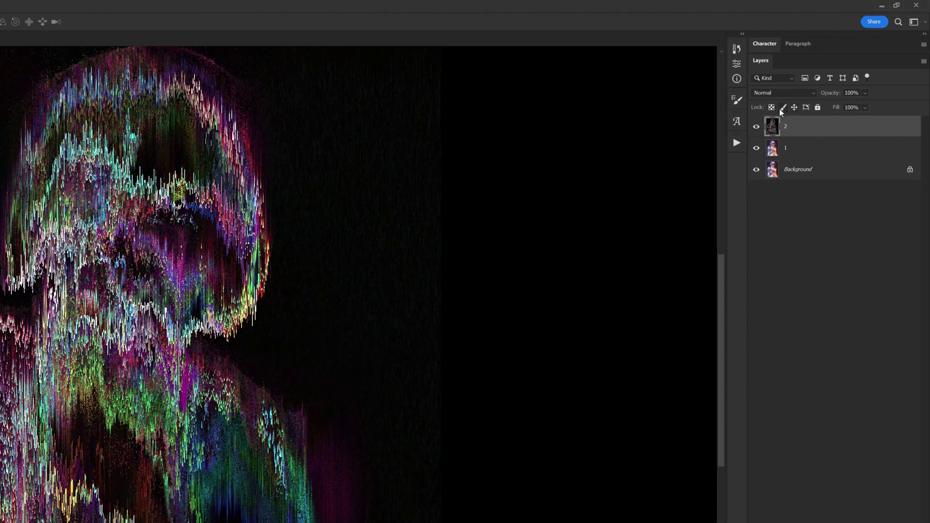
{"action": "left_click", "coordinate": [826, 64]}
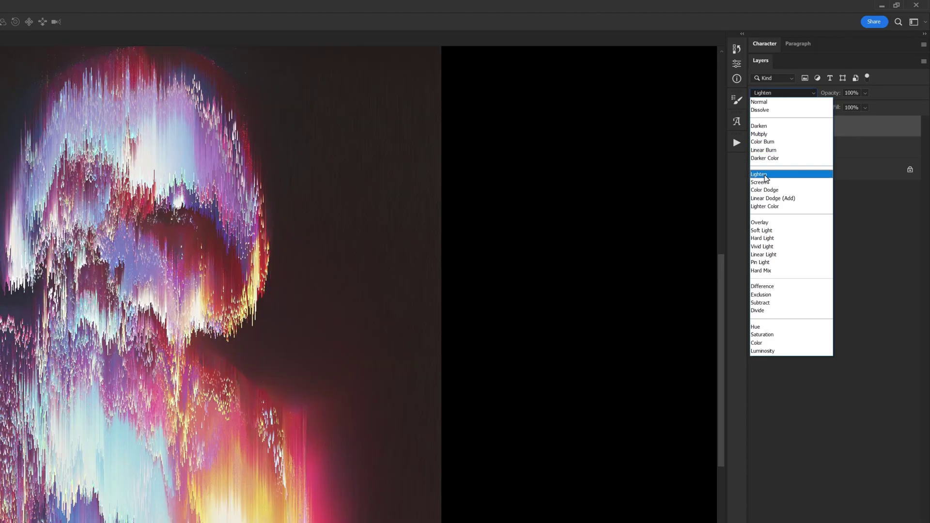
{"action": "left_click", "coordinate": [765, 174]}
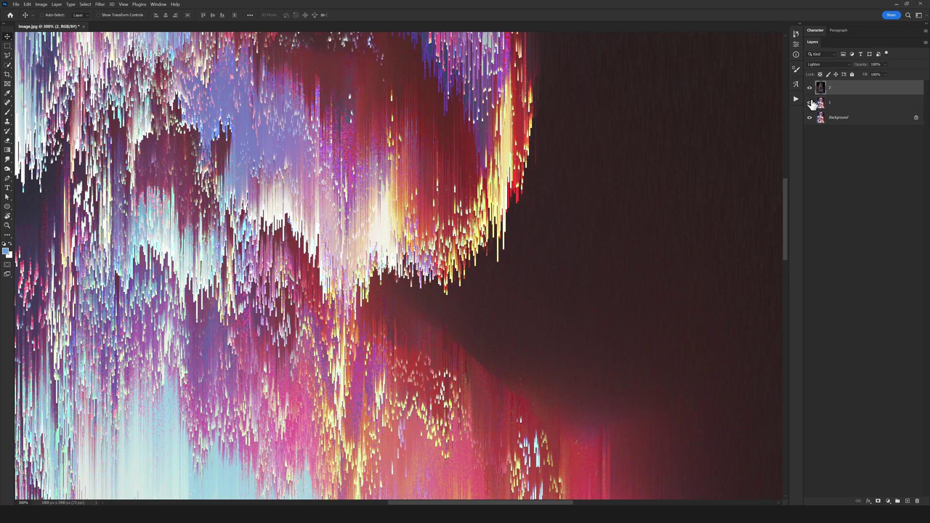
- Toggle layer 2 on and off to compare the Lighten blend
{"action": "left_click", "coordinate": [809, 88]}
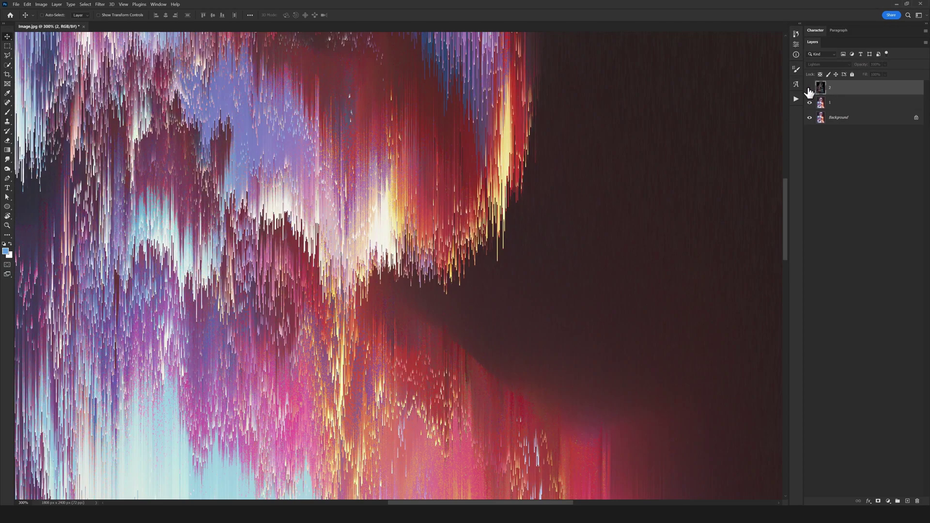
{"action": "left_click", "coordinate": [809, 87]}
{"action": "left_click", "coordinate": [809, 88]}
{"action": "left_click", "coordinate": [809, 87]}
{"action": "left_click", "coordinate": [810, 88]}
{"action": "left_click", "coordinate": [810, 88]}
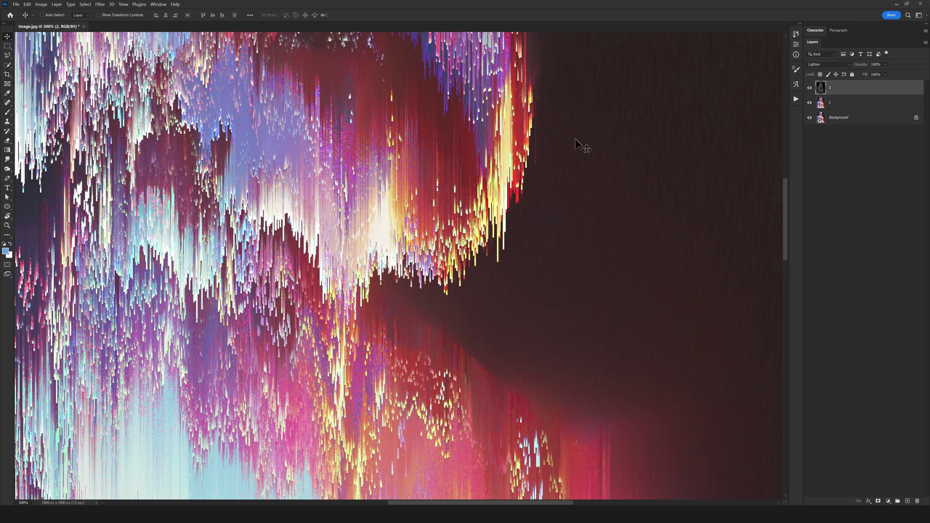
{"action": "left_click", "coordinate": [809, 88]}
{"action": "left_click", "coordinate": [809, 89]}
{"action": "left_click", "coordinate": [809, 89]}
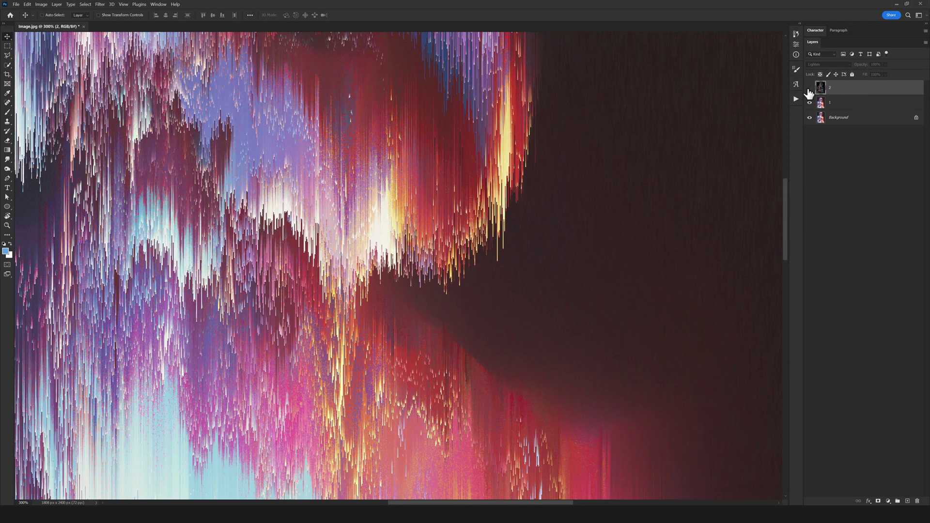
{"action": "left_click", "coordinate": [809, 89]}
- Lower layer 2's opacity to 25%, then hide both glitch layers
{"action": "scroll", "coordinate": [504, 260], "scroll_direction": "up", "scroll_amount": 1}
{"action": "scroll", "coordinate": [504, 260], "scroll_direction": "up", "scroll_amount": 4}
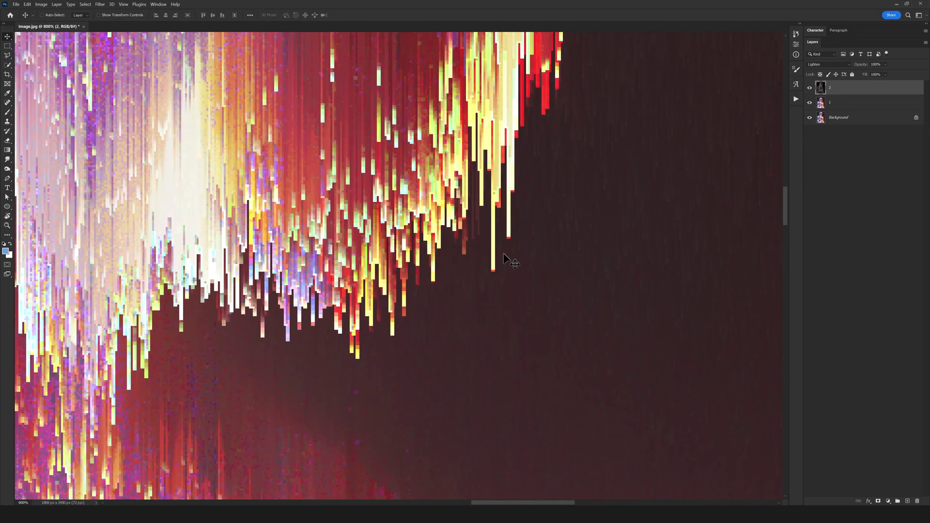
{"action": "left_click", "coordinate": [809, 92]}
{"action": "left_click", "coordinate": [809, 92]}
{"action": "left_click_drag", "start_coordinate": [851, 66], "coordinate": [834, 70]}
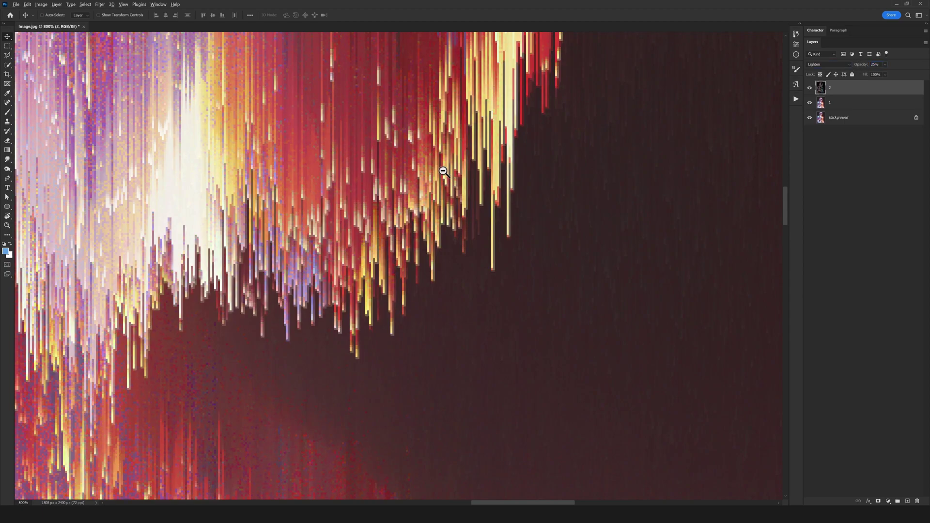
{"action": "scroll", "coordinate": [443, 171], "scroll_direction": "down", "scroll_amount": 8}
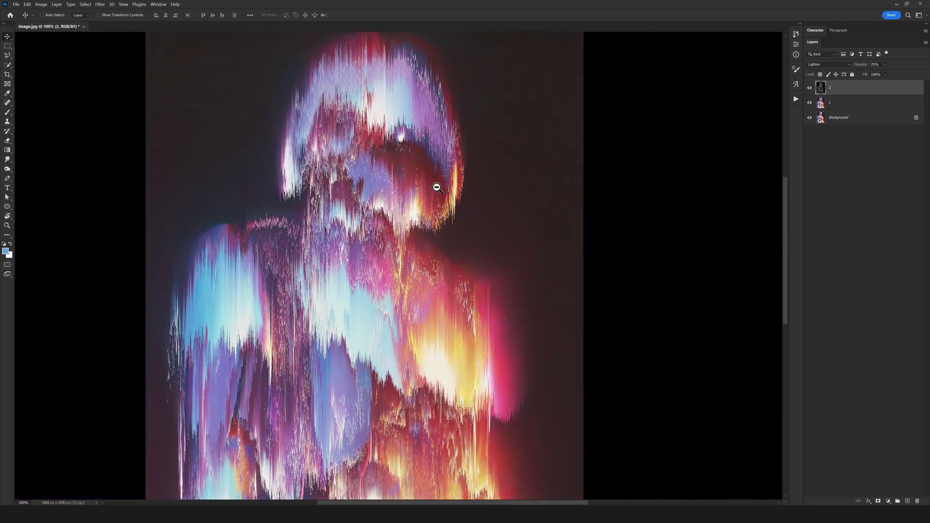
{"action": "left_click", "coordinate": [809, 88]}
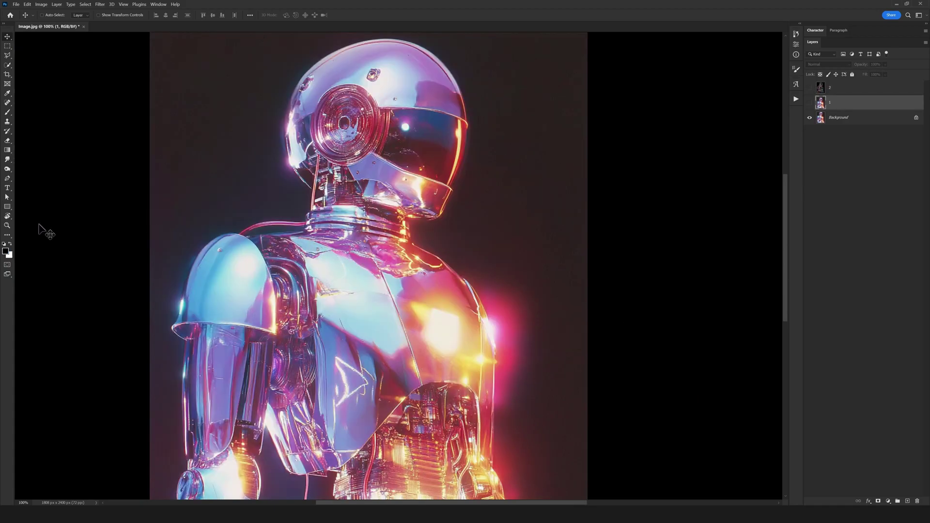
- Draw a tall black rectangle over the robot's right half
{"action": "left_click", "coordinate": [7, 207]}
{"action": "scroll", "coordinate": [254, 180], "scroll_direction": "down", "scroll_amount": 1}
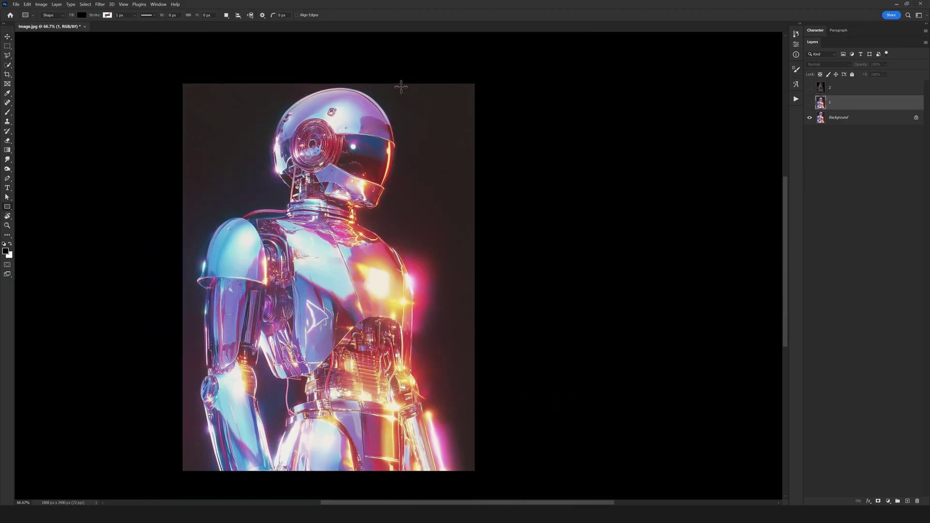
{"action": "mouse_move", "coordinate": [484, 76]}
{"action": "left_mouse_down"}
{"action": "mouse_move", "coordinate": [322, 447]}
{"action": "mouse_move", "coordinate": [327, 488]}
{"action": "left_mouse_up"}
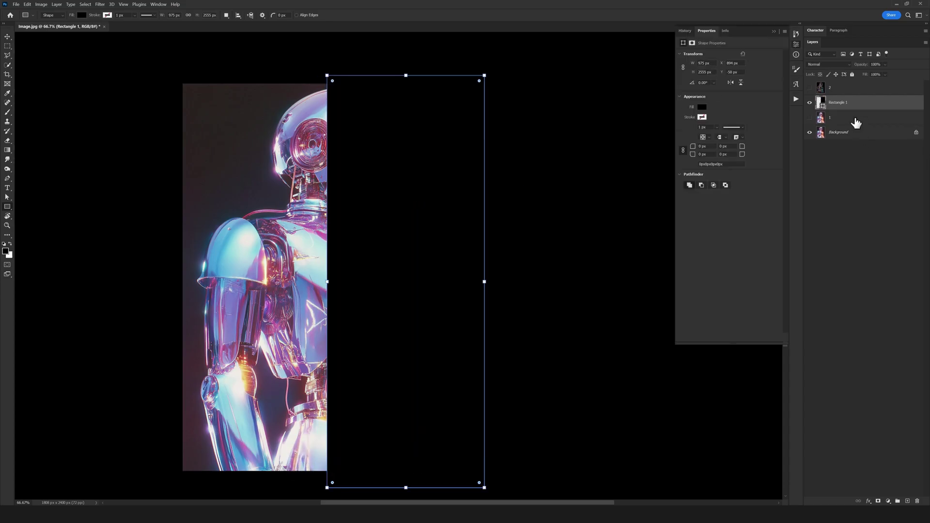
- Move Rectangle 1 below layer 1 and make the glitch layers visible again
{"action": "left_click_drag", "start_coordinate": [856, 123], "coordinate": [855, 125]}
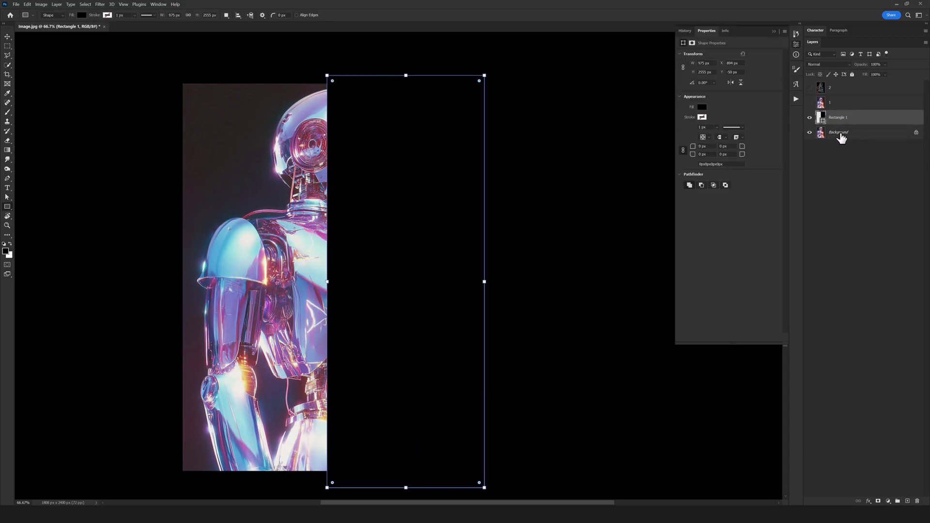
{"action": "left_click", "coordinate": [832, 106]}
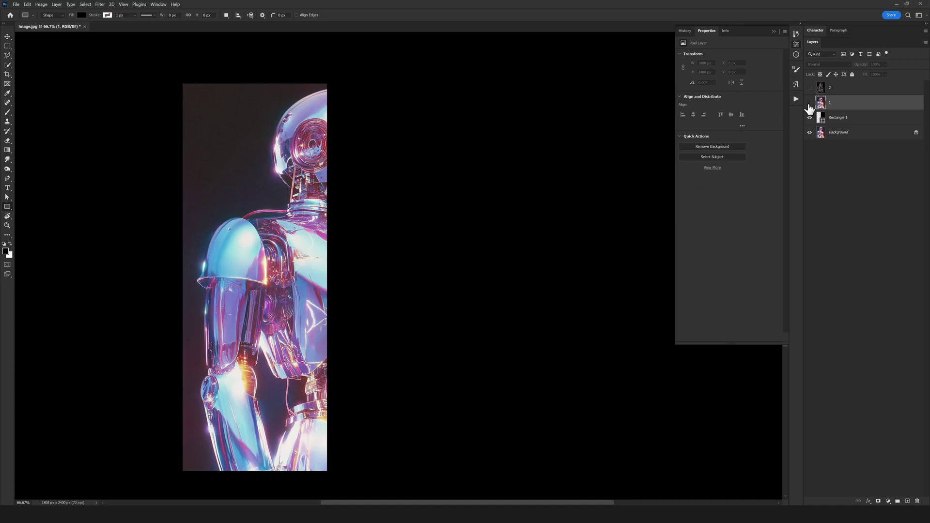
{"action": "left_click", "coordinate": [810, 102]}
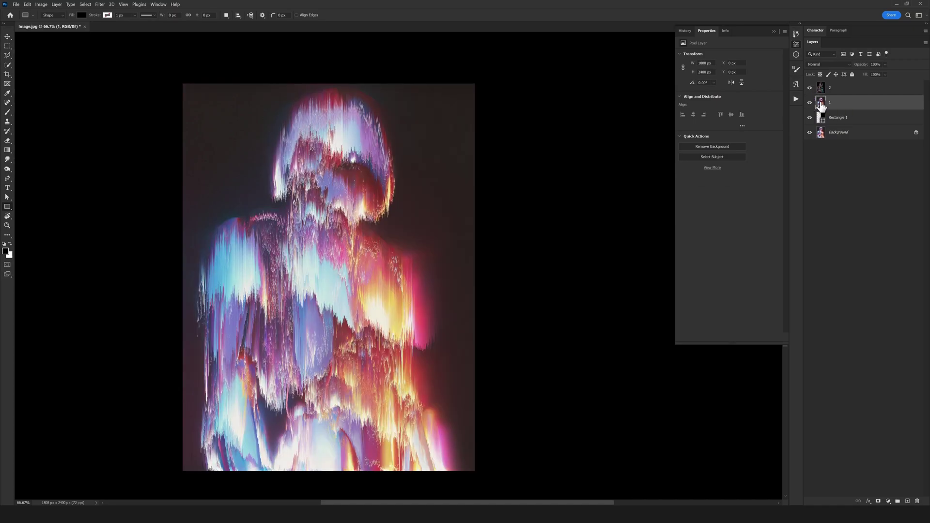
{"action": "left_click", "coordinate": [810, 102]}
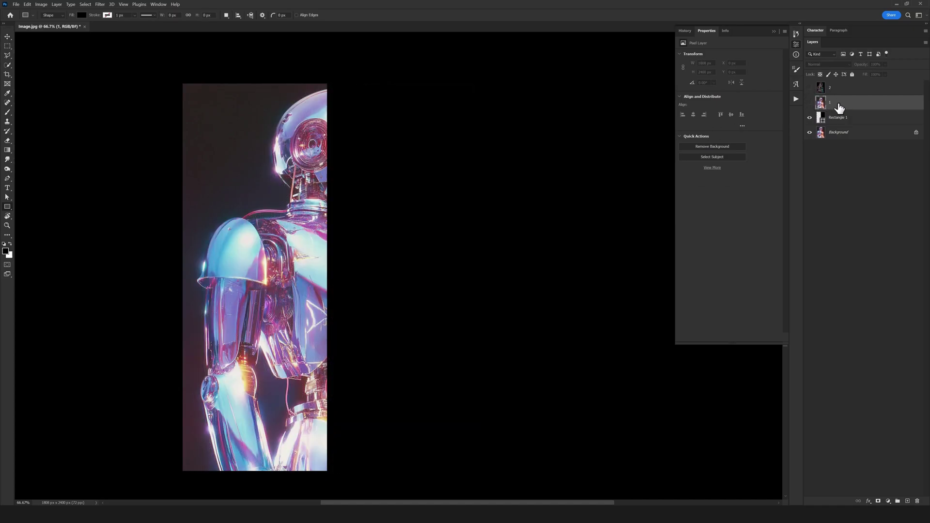
{"action": "left_click", "coordinate": [810, 103]}
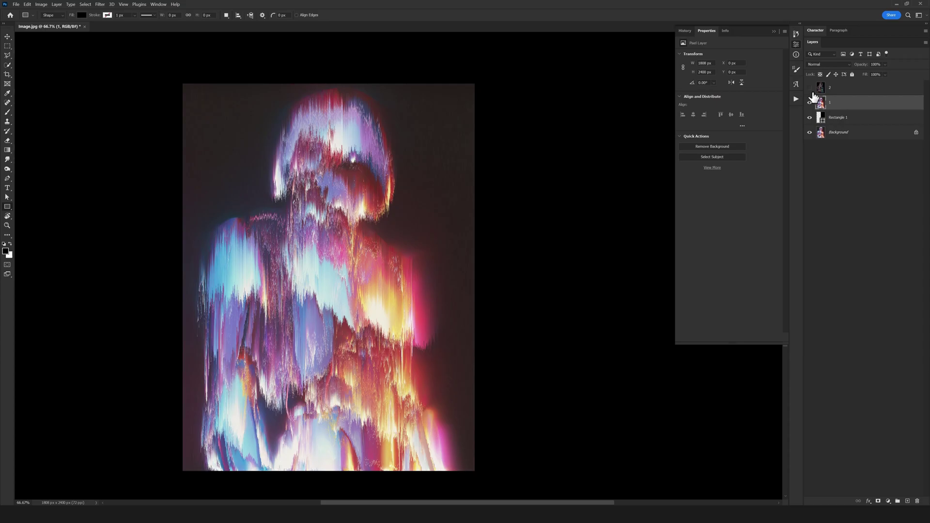
- Clip glitch layers 2 and 1 to the rectangle with Create Clipping Mask
{"action": "left_click", "coordinate": [849, 96]}
{"action": "right_click", "coordinate": [851, 94]}
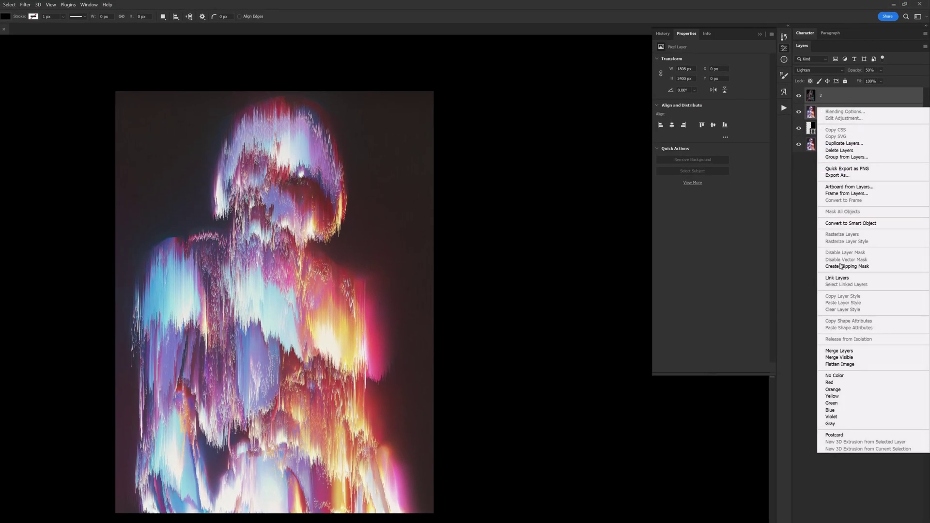
{"action": "left_click", "coordinate": [841, 265]}
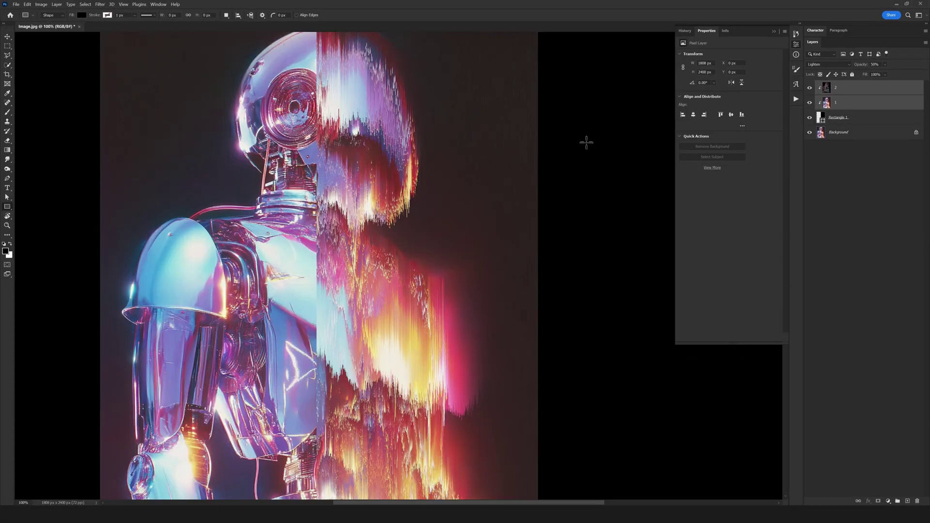
- Slide Rectangle 1 sideways with the Move tool to shift the glitch edge
{"action": "left_click", "coordinate": [839, 119]}
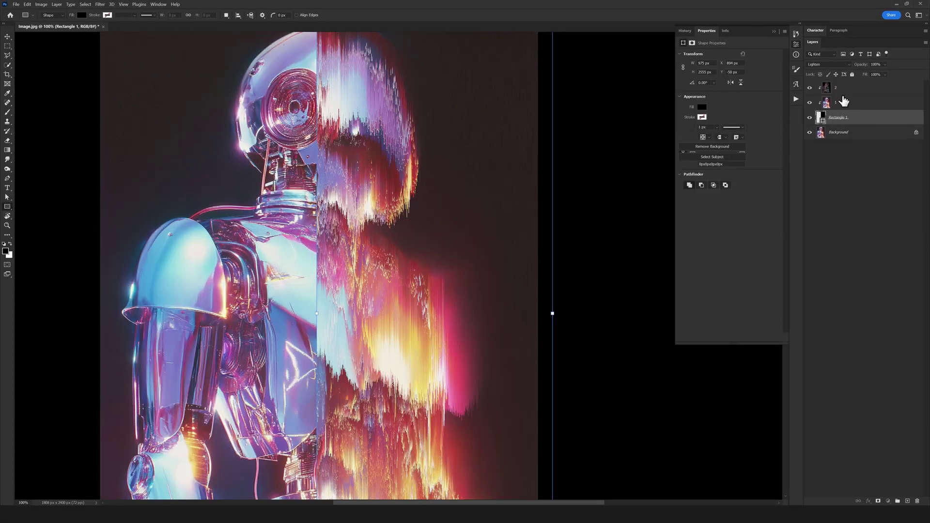
{"action": "left_click", "coordinate": [839, 102]}
{"action": "key", "text": "v"}
{"action": "left_click", "coordinate": [857, 119]}
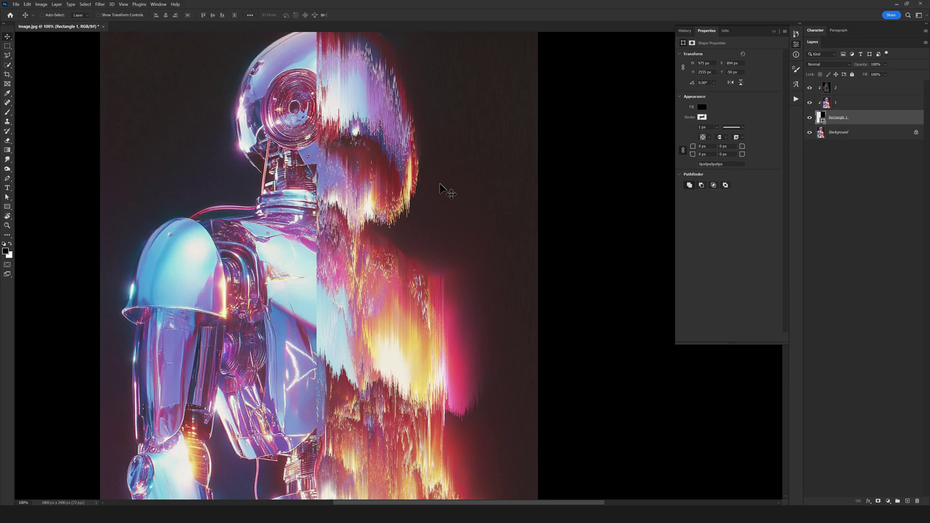
{"action": "scroll", "coordinate": [402, 221], "scroll_direction": "down", "scroll_amount": 1}
{"action": "left_click_drag", "start_coordinate": [413, 212], "coordinate": [453, 211]}
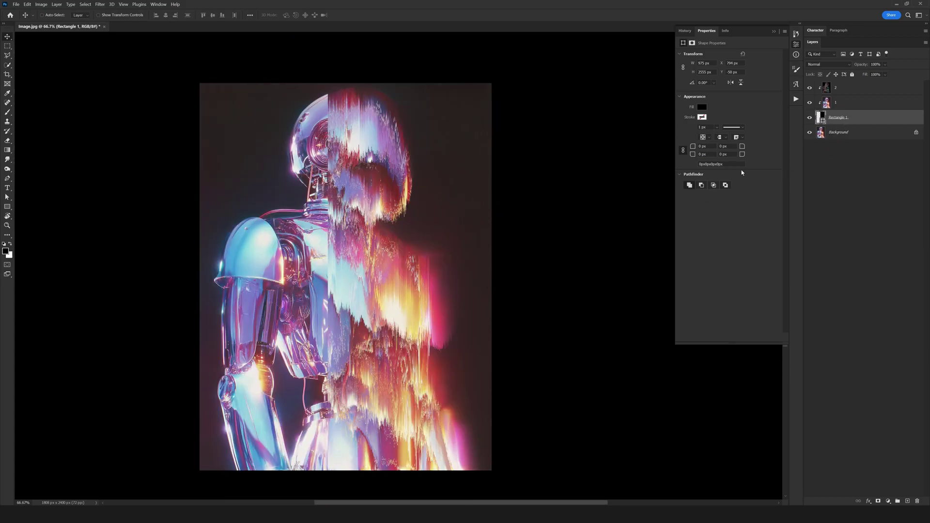
- Transform Rectangle 1 into a narrow full-height strip down the robot's middle
{"action": "key", "text": "ctrl+t"}
{"action": "left_click_drag", "start_coordinate": [486, 476], "coordinate": [380, 415]}
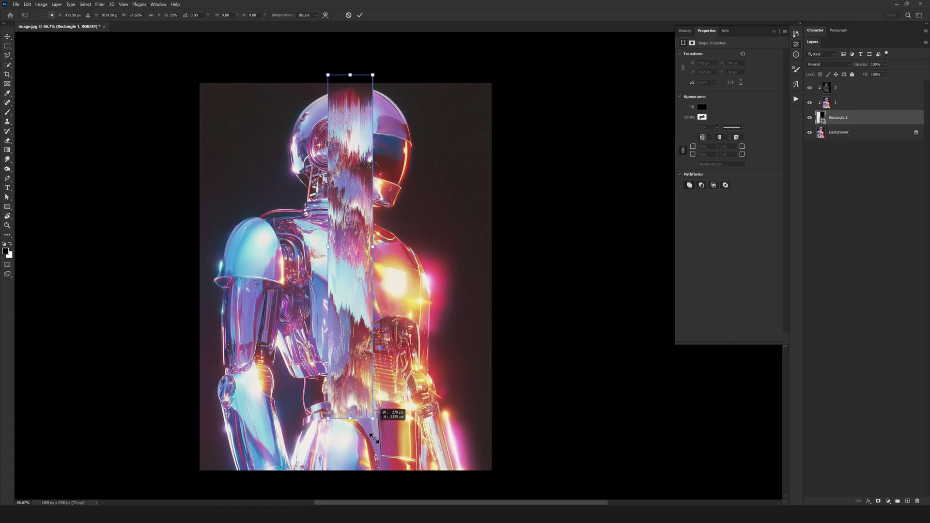
{"action": "left_click_drag", "start_coordinate": [339, 265], "coordinate": [341, 305]}
{"action": "left_click_drag", "start_coordinate": [366, 452], "coordinate": [386, 476]}
{"action": "key", "text": "Return"}
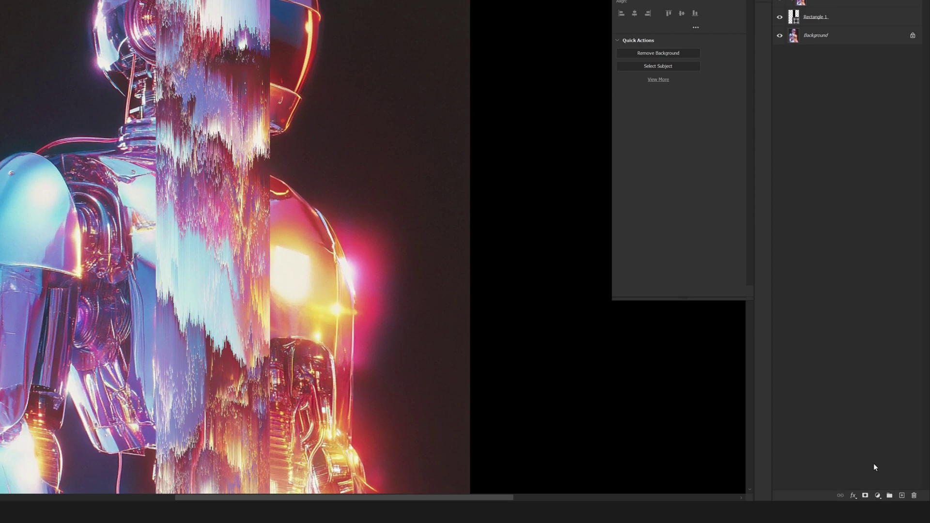
- Add a Hue/Saturation adjustment layer with Saturation around +19
{"action": "left_click", "coordinate": [888, 501]}
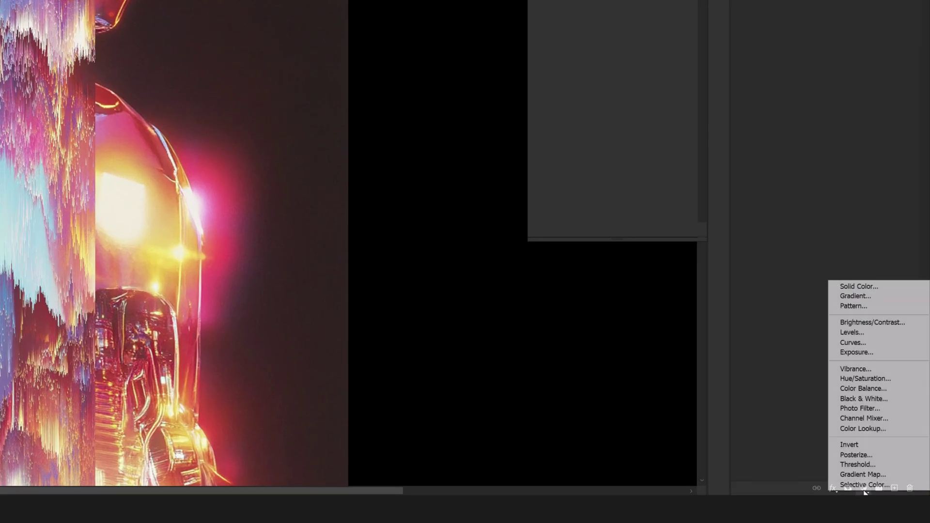
{"action": "left_click", "coordinate": [862, 383]}
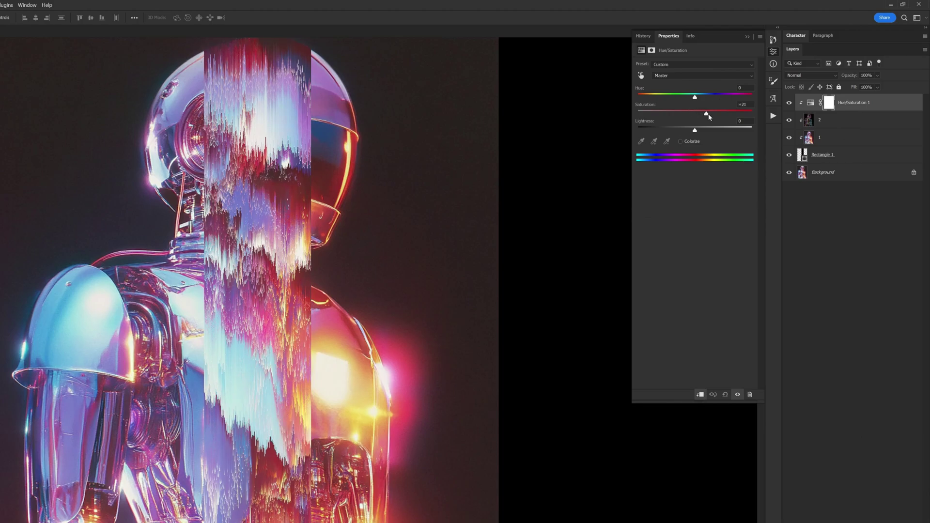
{"action": "mouse_move", "coordinate": [708, 117]}
{"action": "left_mouse_down"}
{"action": "mouse_move", "coordinate": [724, 115]}
{"action": "mouse_move", "coordinate": [707, 116]}
{"action": "mouse_move", "coordinate": [706, 97]}
{"action": "mouse_move", "coordinate": [750, 97]}
{"action": "mouse_move", "coordinate": [662, 97]}
{"action": "mouse_move", "coordinate": [665, 110]}
{"action": "mouse_move", "coordinate": [698, 111]}
{"action": "left_mouse_up"}
- Zoom out and move the glitch rectangle over the robot's head and right side
{"action": "key", "text": "ctrl+minus"}
{"action": "key", "text": "ctrl+minus"}
{"action": "left_click", "coordinate": [829, 138]}
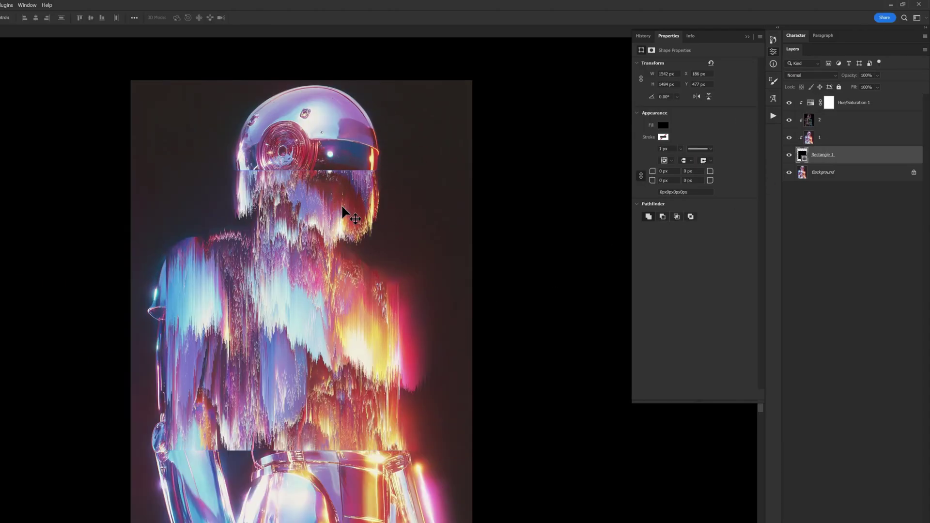
{"action": "scroll", "coordinate": [353, 225], "scroll_direction": "up", "scroll_amount": 1}
{"action": "left_click_drag", "start_coordinate": [458, 257], "coordinate": [227, 266]}
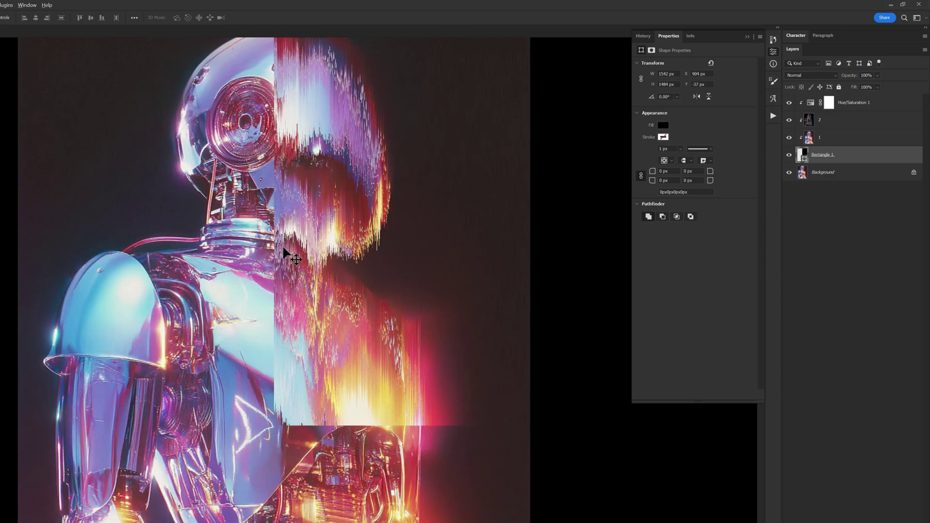